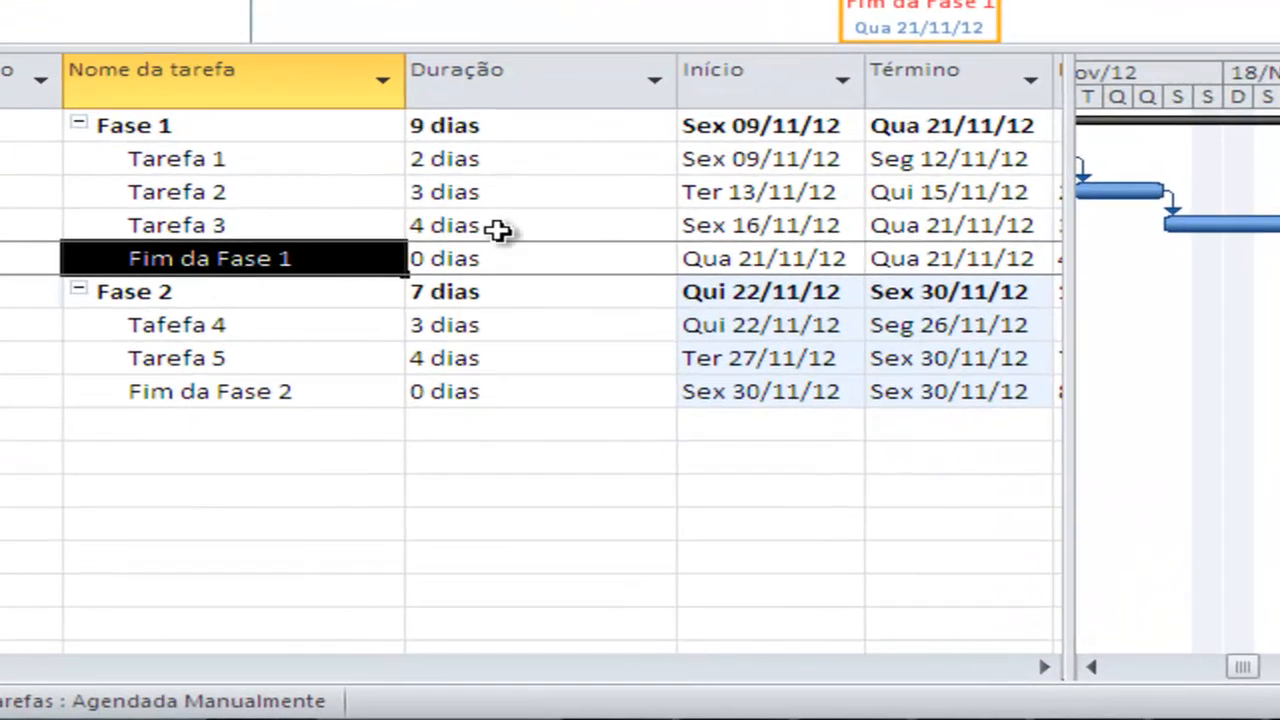
Examine the durations of the phase-end milestones Fim da Fase 1 and Fim da Fase 2 in the task table.
{"action": "left_click", "coordinate": [445, 262]}
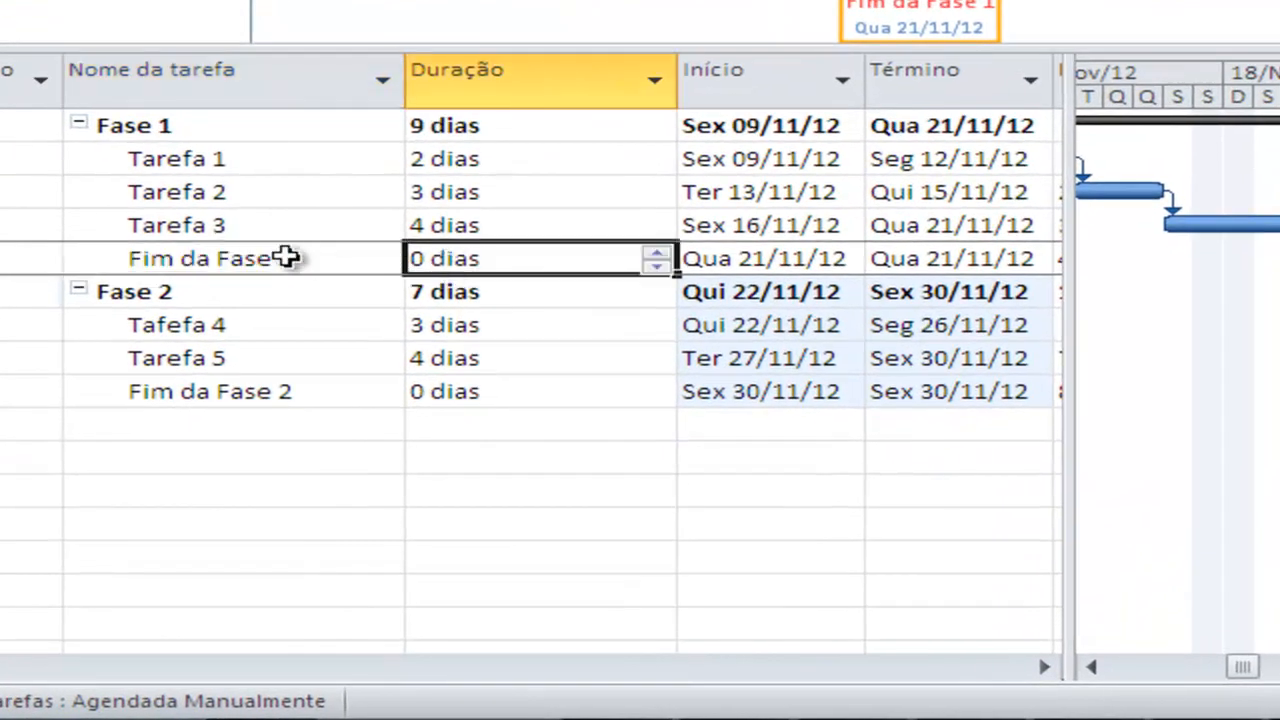
{"action": "left_click", "coordinate": [286, 256]}
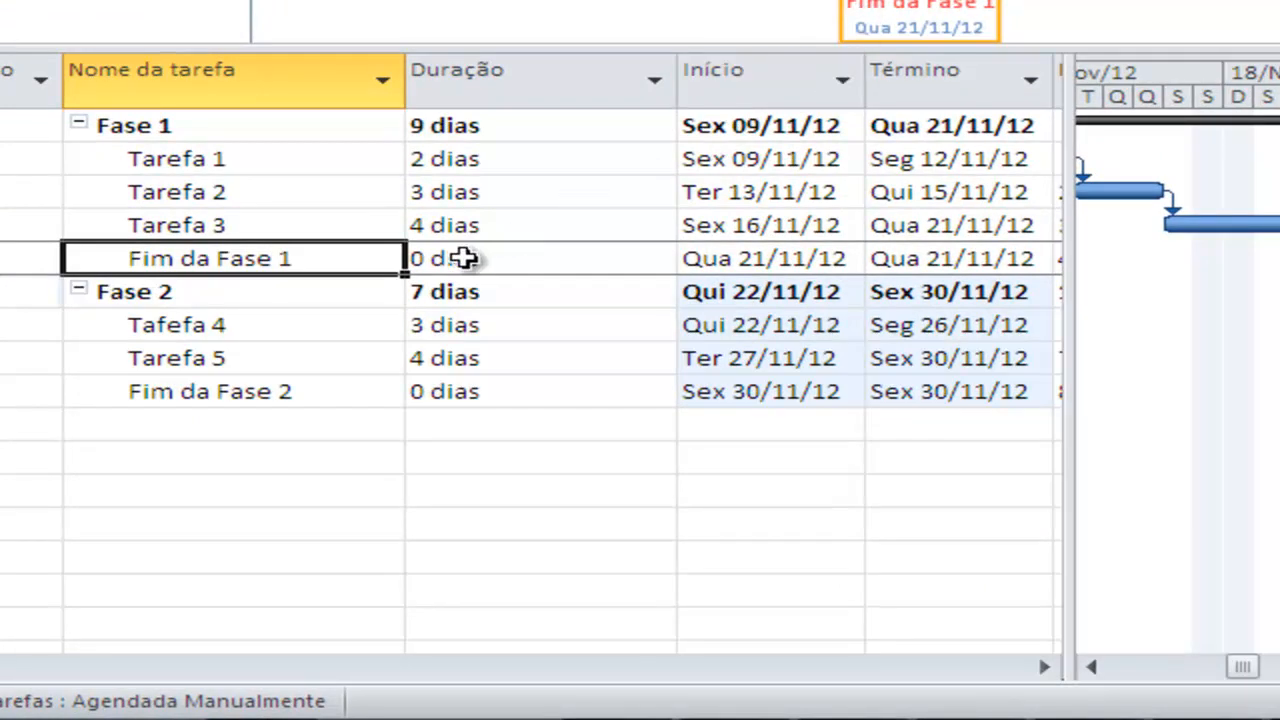
{"action": "left_click", "coordinate": [466, 258]}
{"action": "left_click", "coordinate": [471, 393]}
{"action": "left_click", "coordinate": [471, 259]}
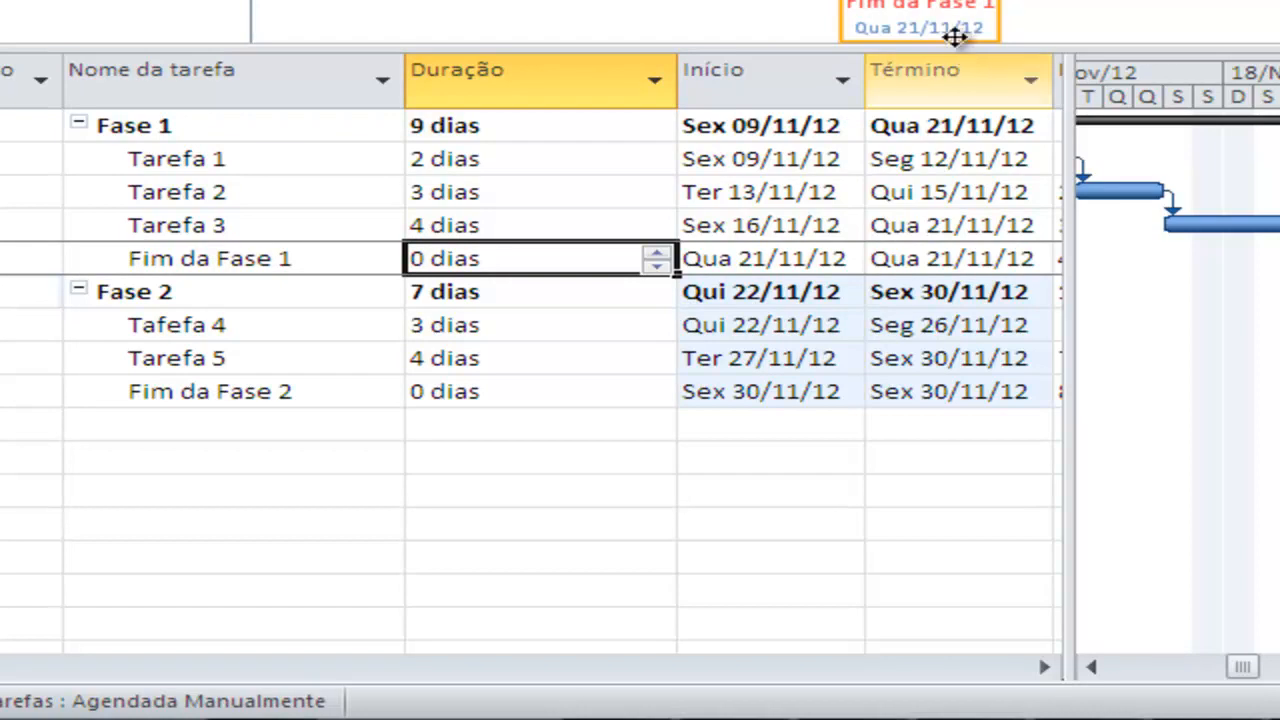
{"action": "left_click", "coordinate": [228, 259]}
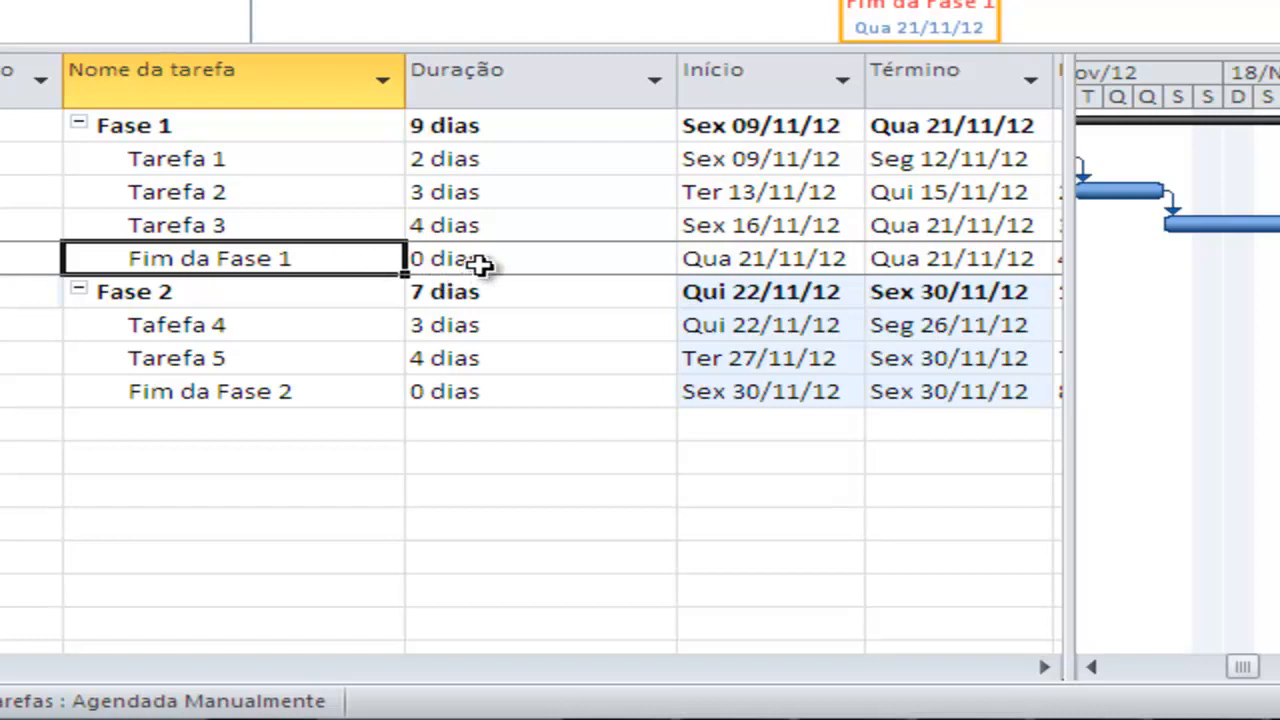
{"action": "left_click", "coordinate": [456, 259]}
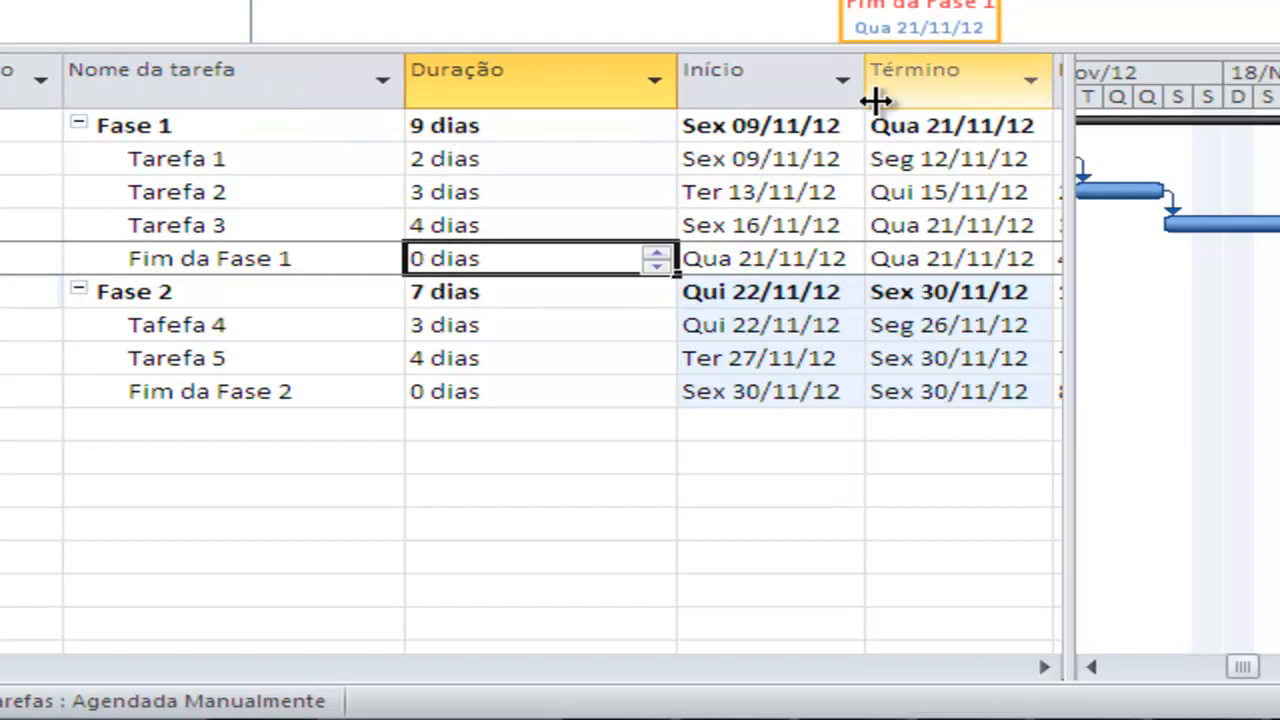
{"action": "right_click", "coordinate": [222, 262]}
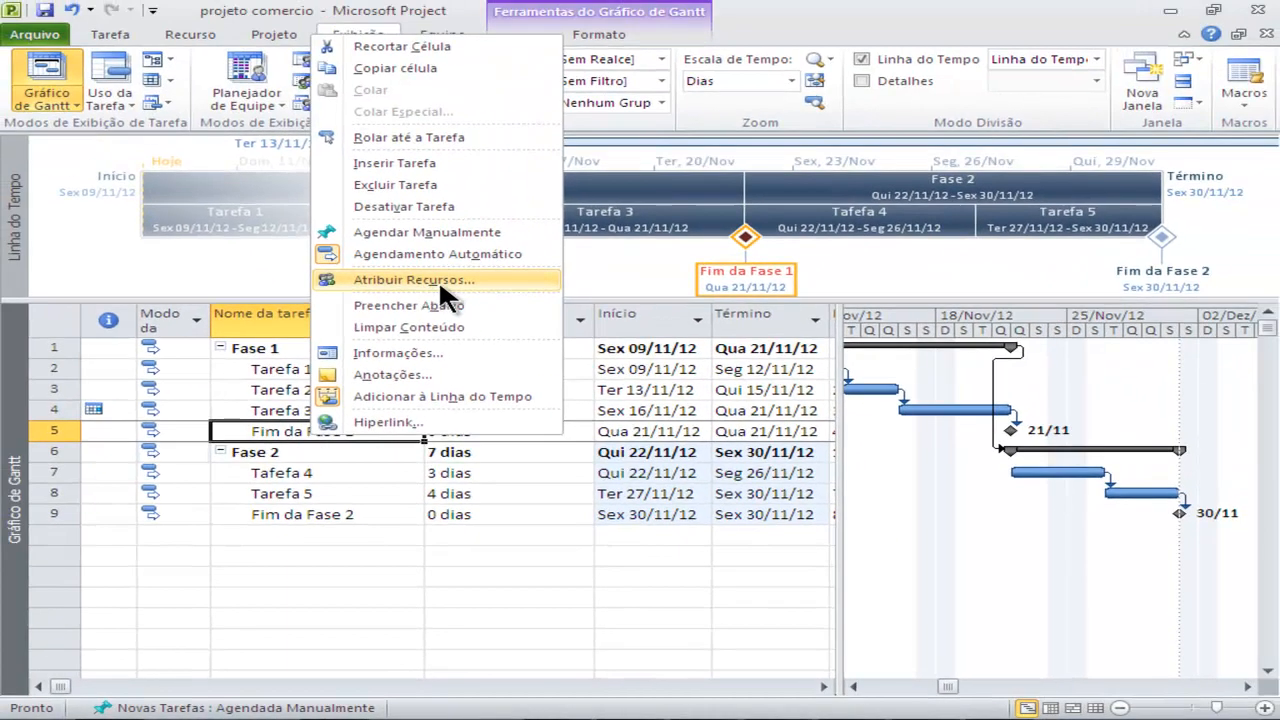
{"action": "left_click", "coordinate": [438, 278]}
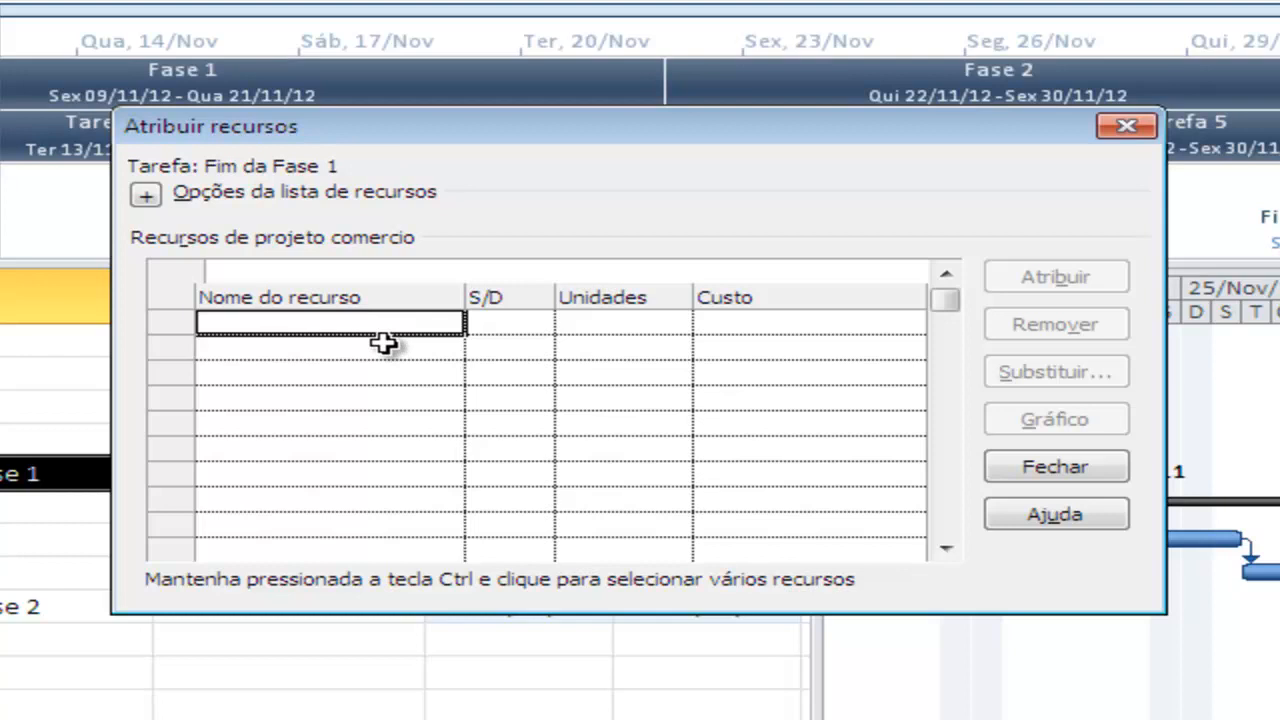
{"action": "left_click", "coordinate": [480, 323]}
{"action": "left_click", "coordinate": [596, 318]}
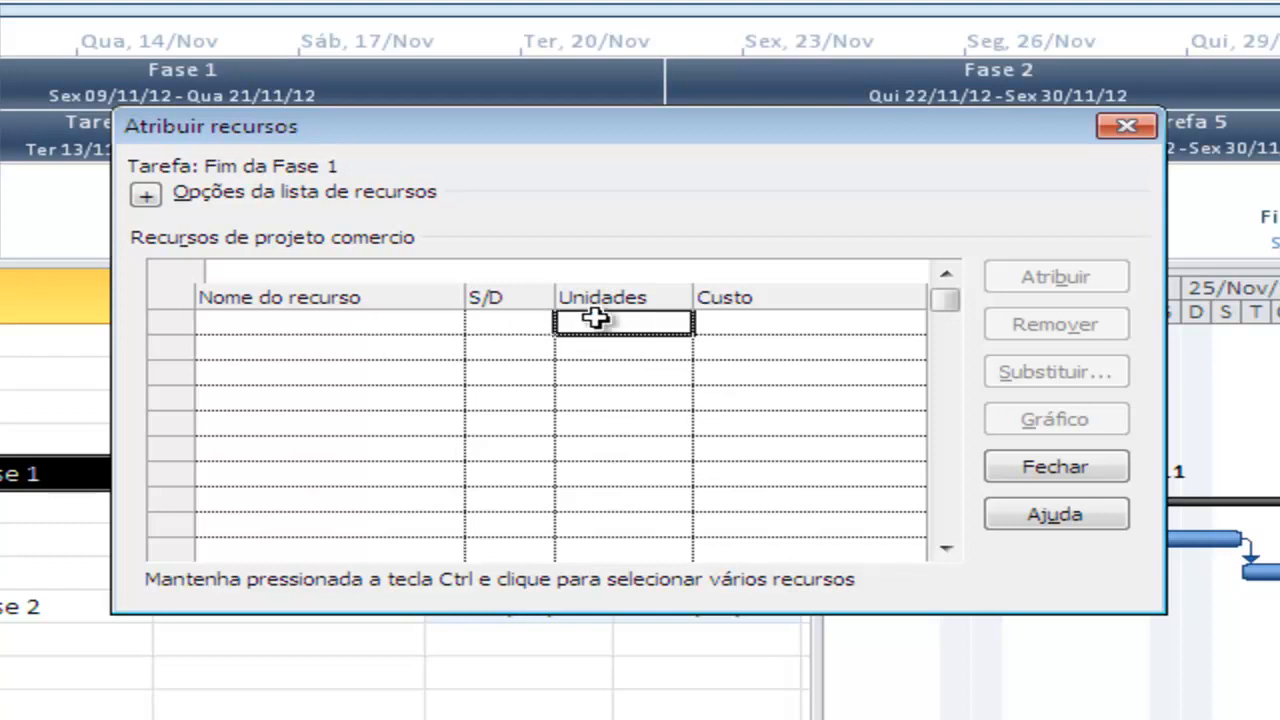
{"action": "left_click", "coordinate": [809, 330]}
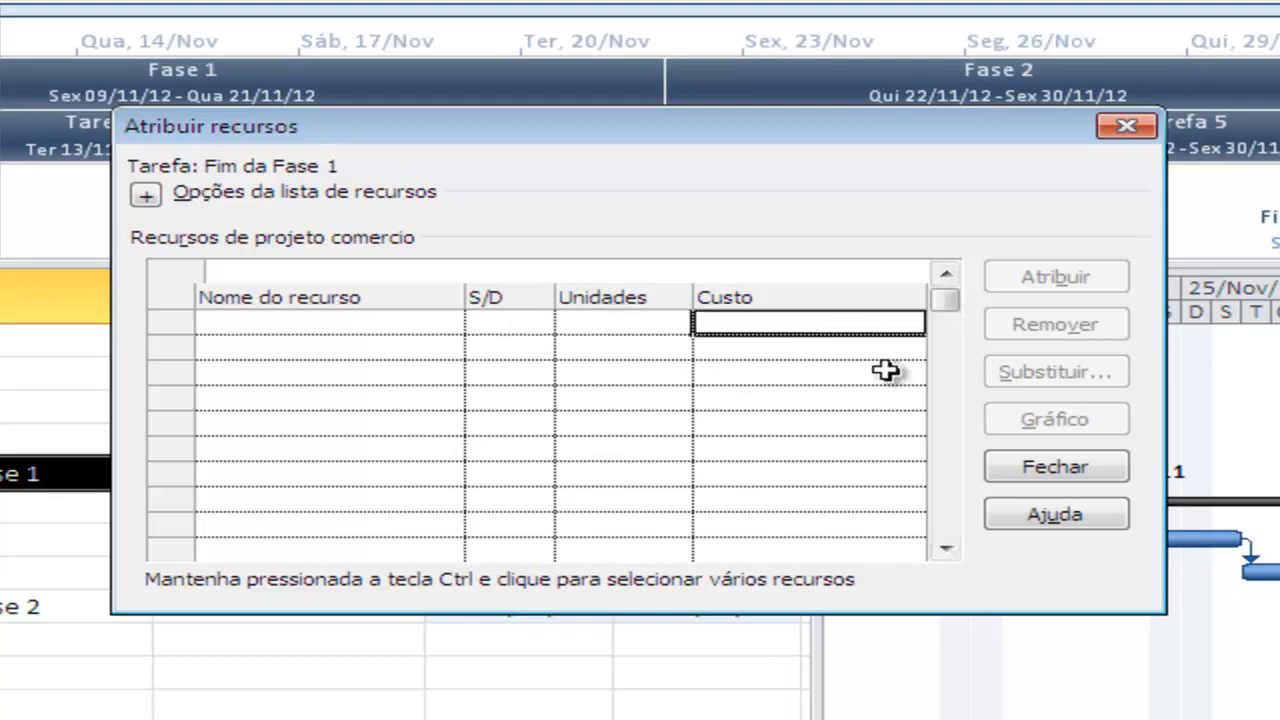
{"action": "left_click", "coordinate": [1050, 472]}
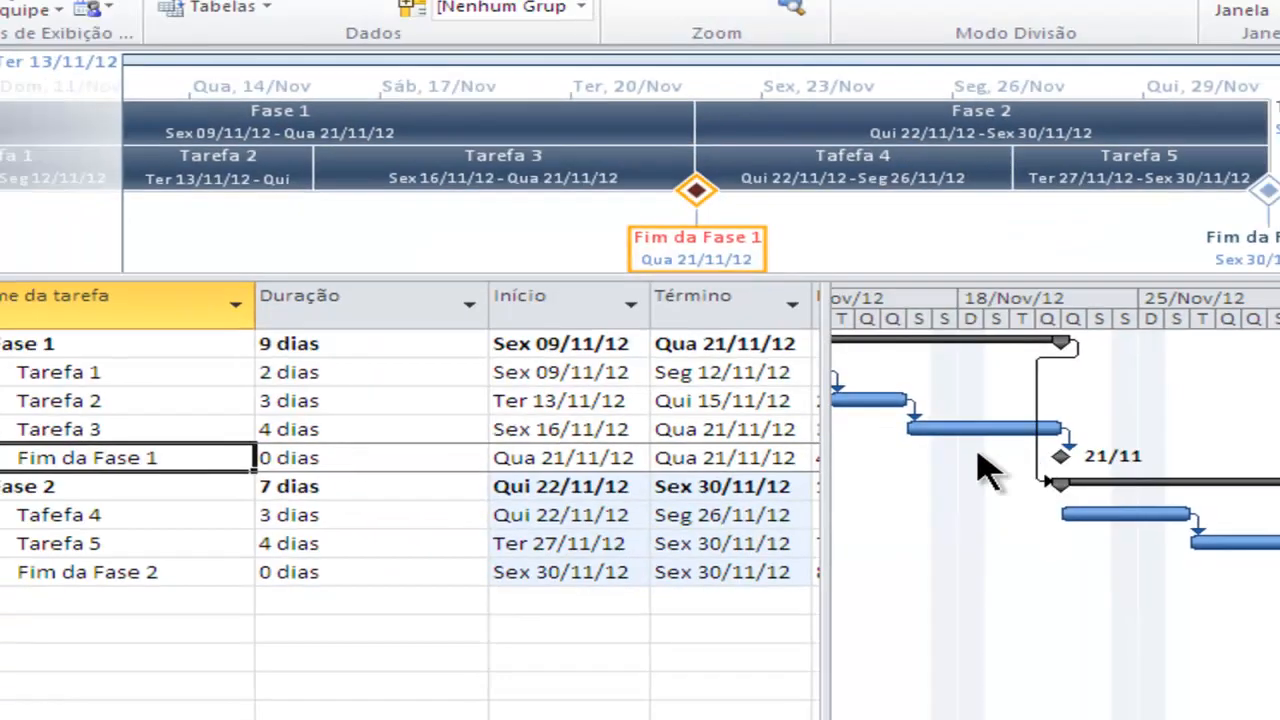
Open the task information for Fim da Fase 1 and show its advanced settings.
{"action": "right_click", "coordinate": [350, 436]}
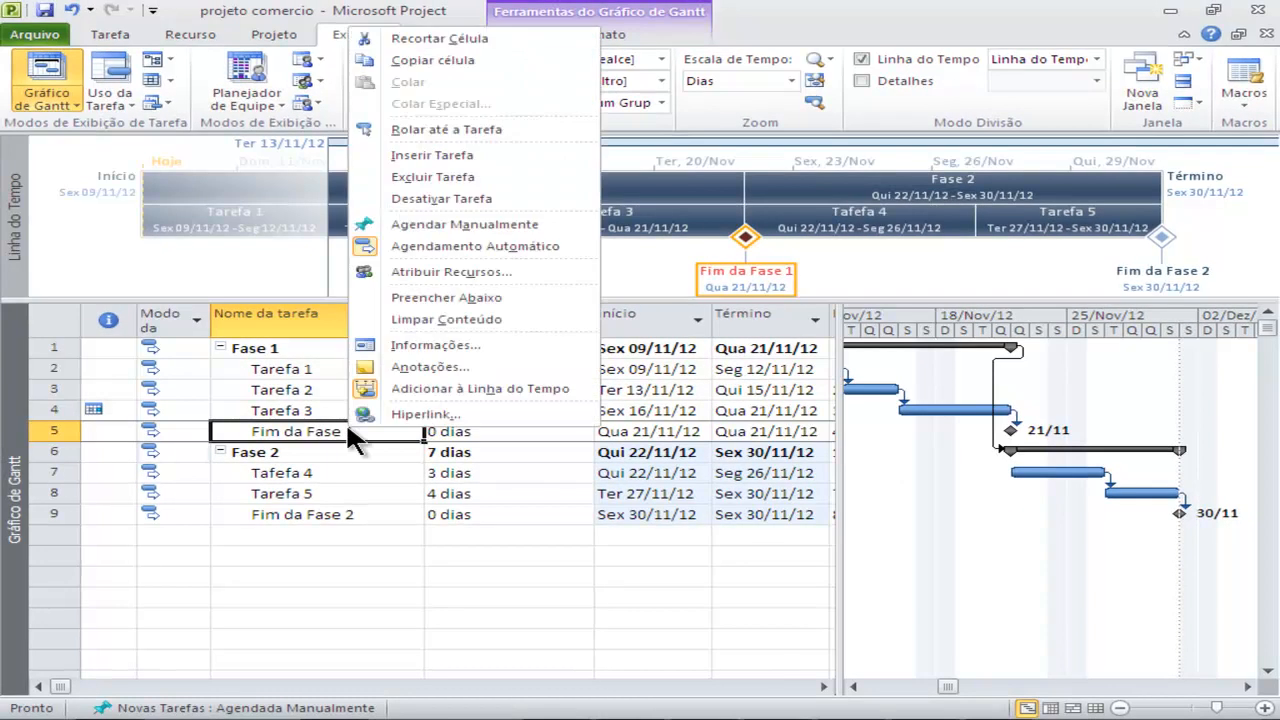
{"action": "left_click", "coordinate": [142, 430]}
{"action": "right_click", "coordinate": [142, 430]}
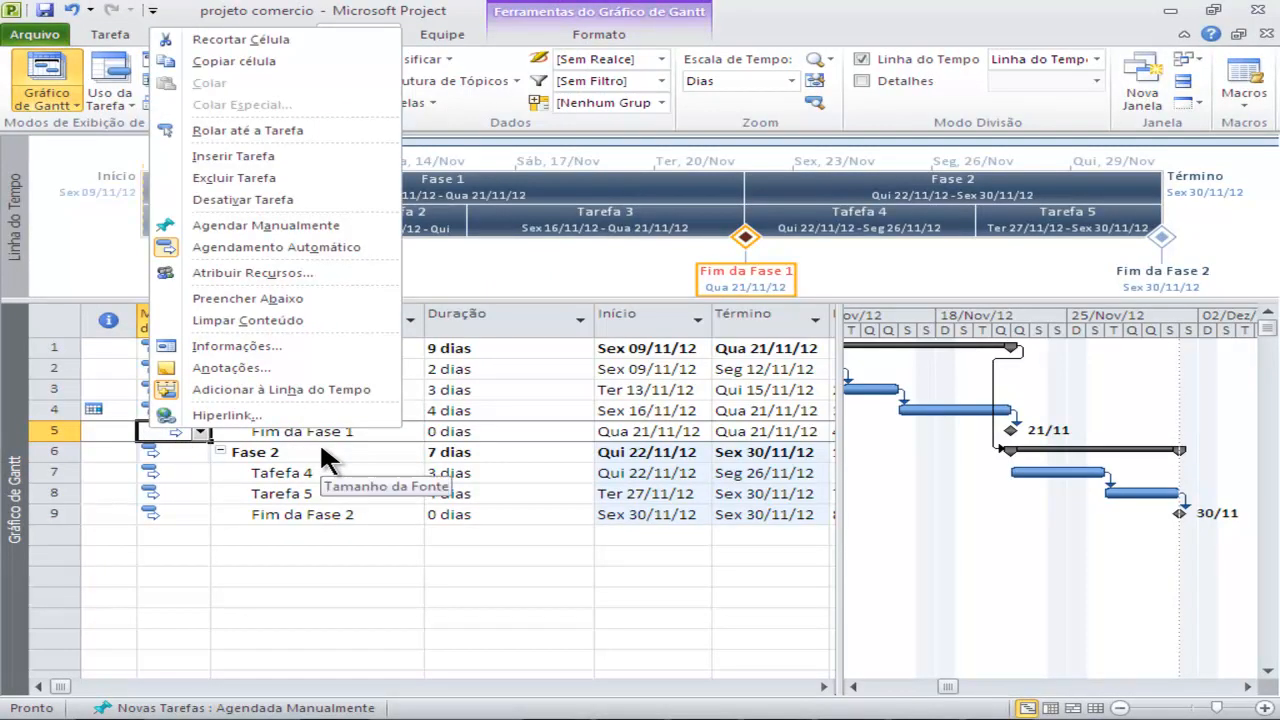
{"action": "left_click", "coordinate": [233, 349]}
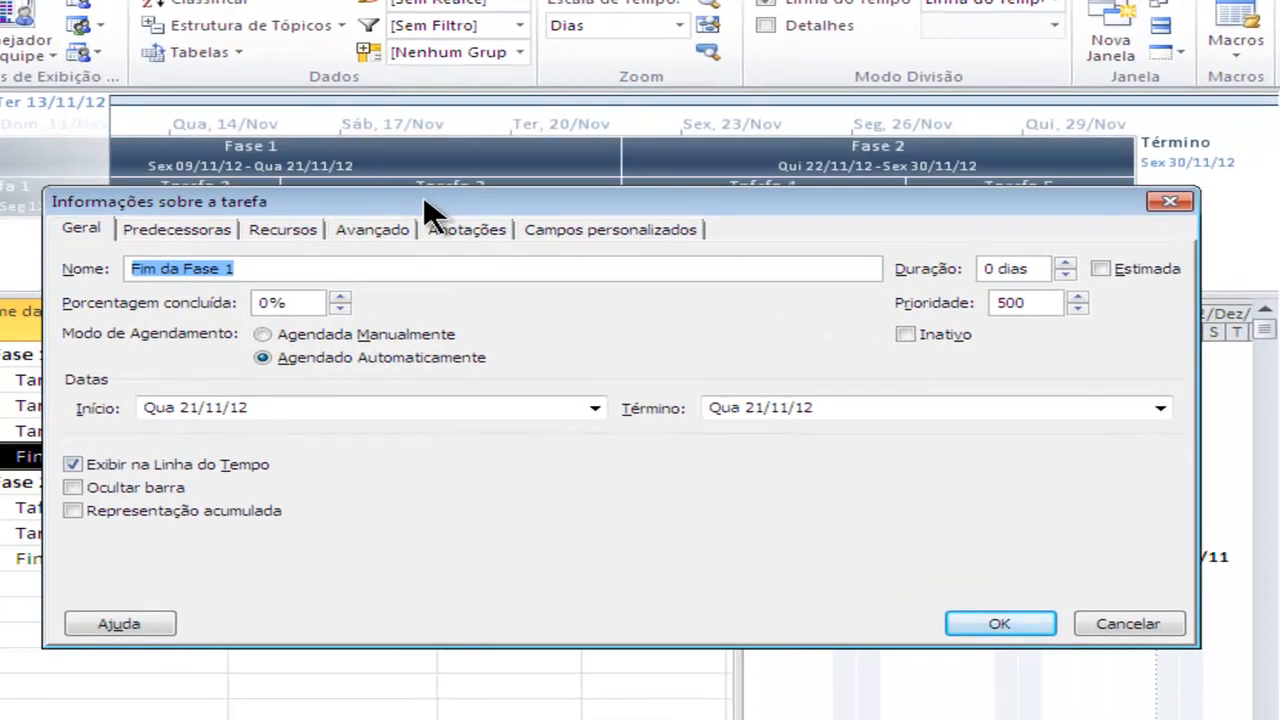
{"action": "left_click", "coordinate": [378, 230]}
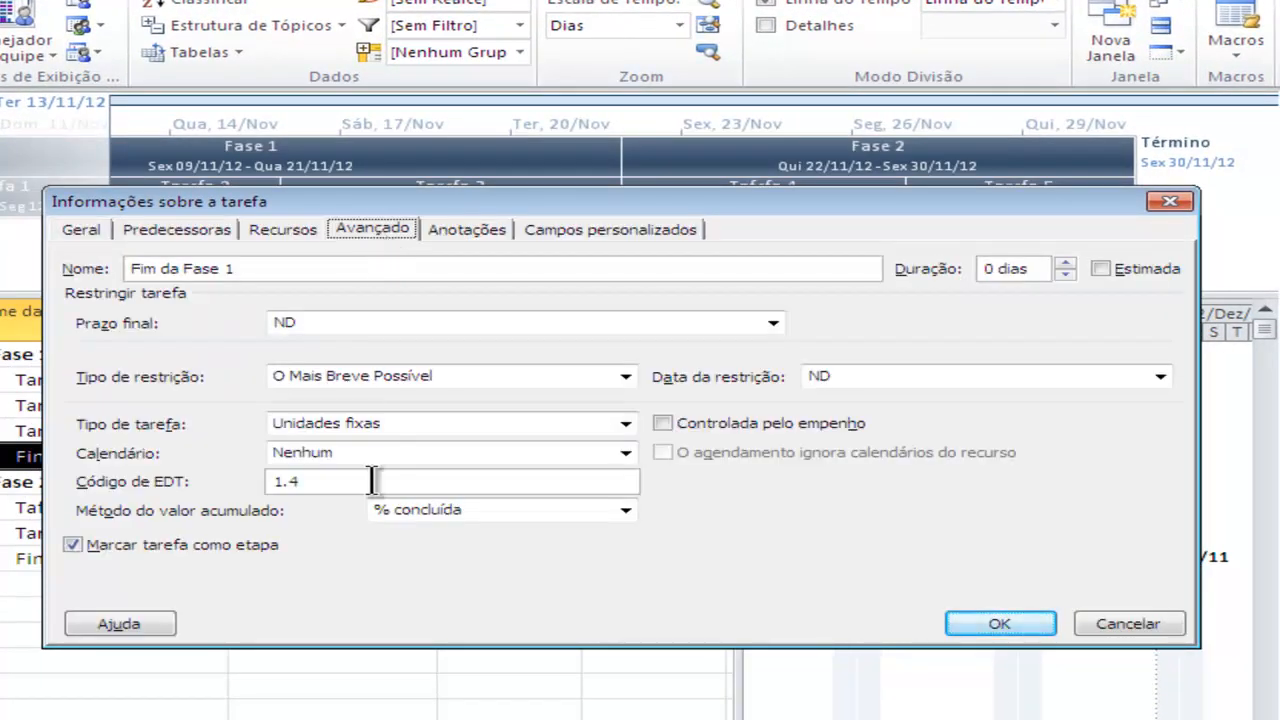
{"action": "left_click_drag", "start_coordinate": [377, 201], "coordinate": [545, 148]}
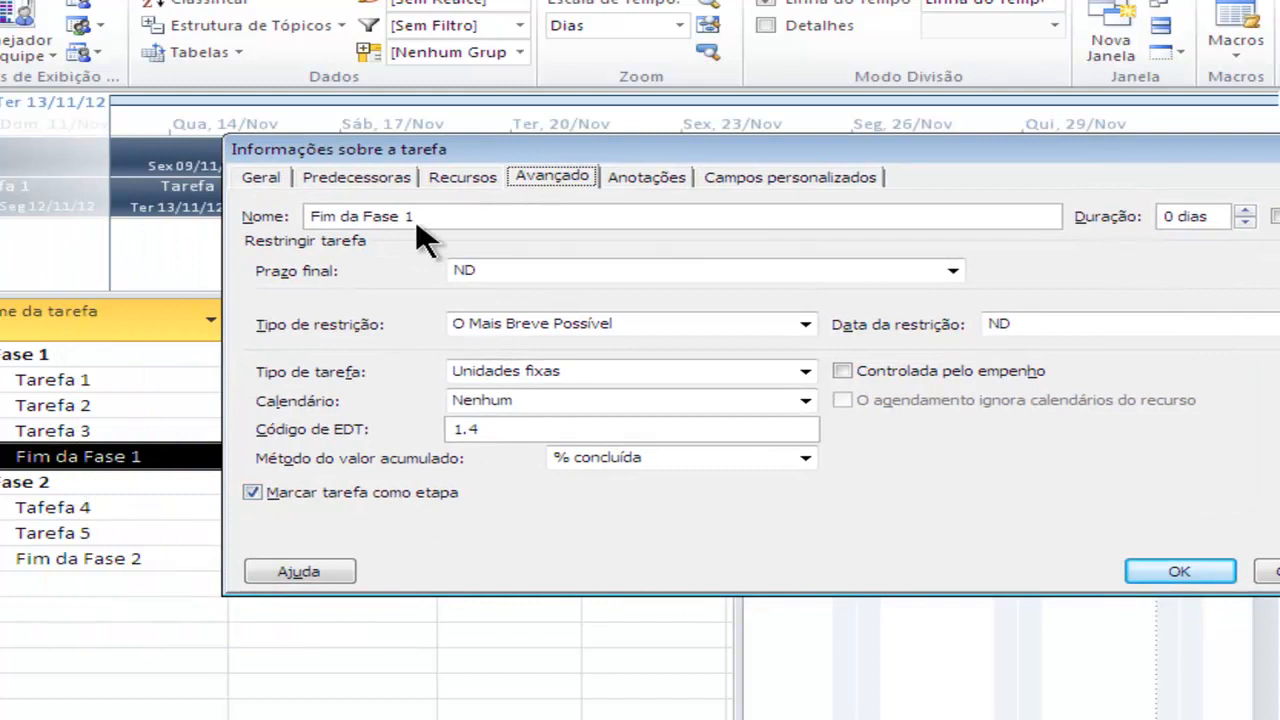
{"action": "left_click_drag", "start_coordinate": [500, 149], "coordinate": [388, 115]}
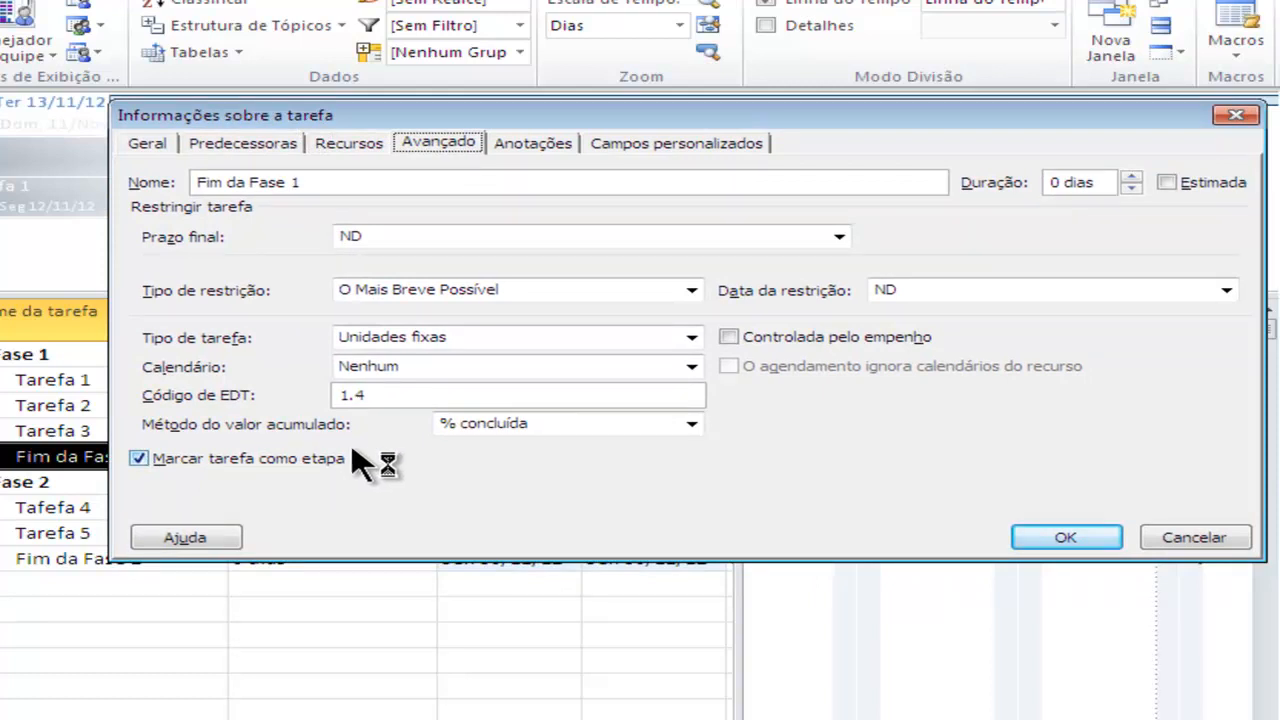
Set the duration of Fim da Fase 1 to 4 days and apply the change.
{"action": "left_click", "coordinate": [1055, 184]}
{"action": "left_click_drag", "start_coordinate": [912, 122], "coordinate": [865, 127]}
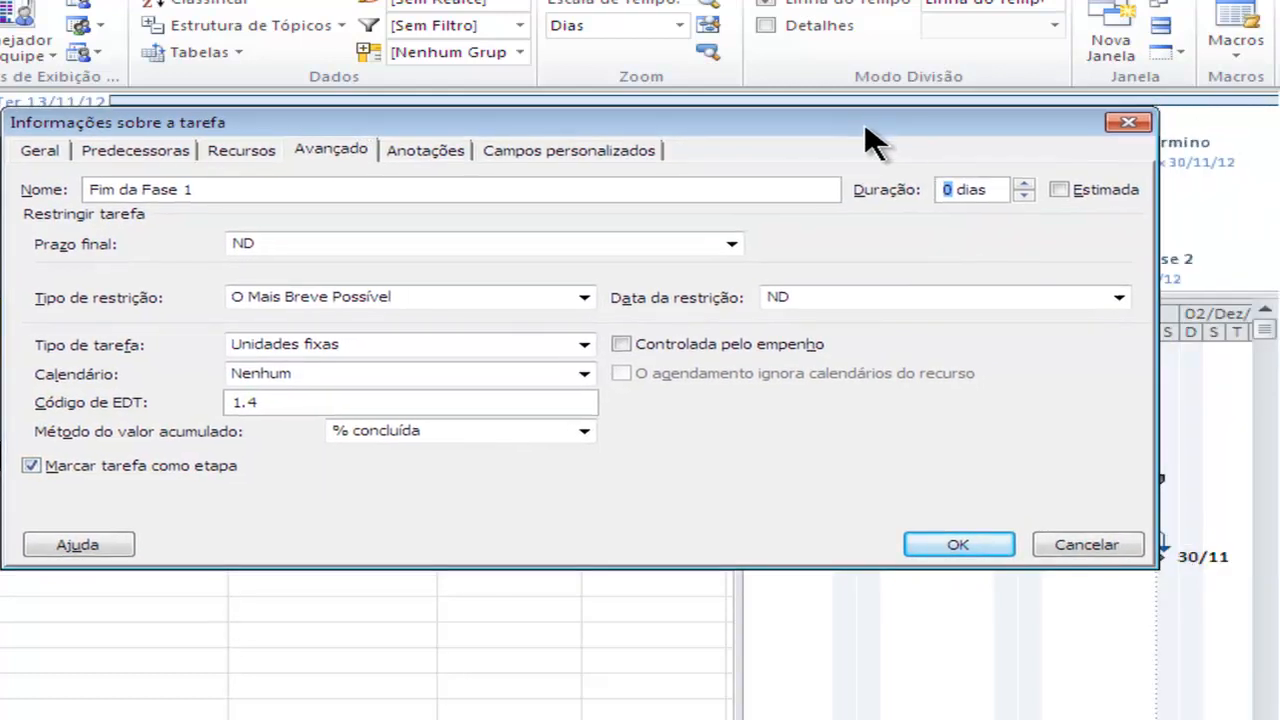
{"action": "type", "text": "1"}
{"action": "key", "text": "BackSpace"}
{"action": "type", "text": "4"}
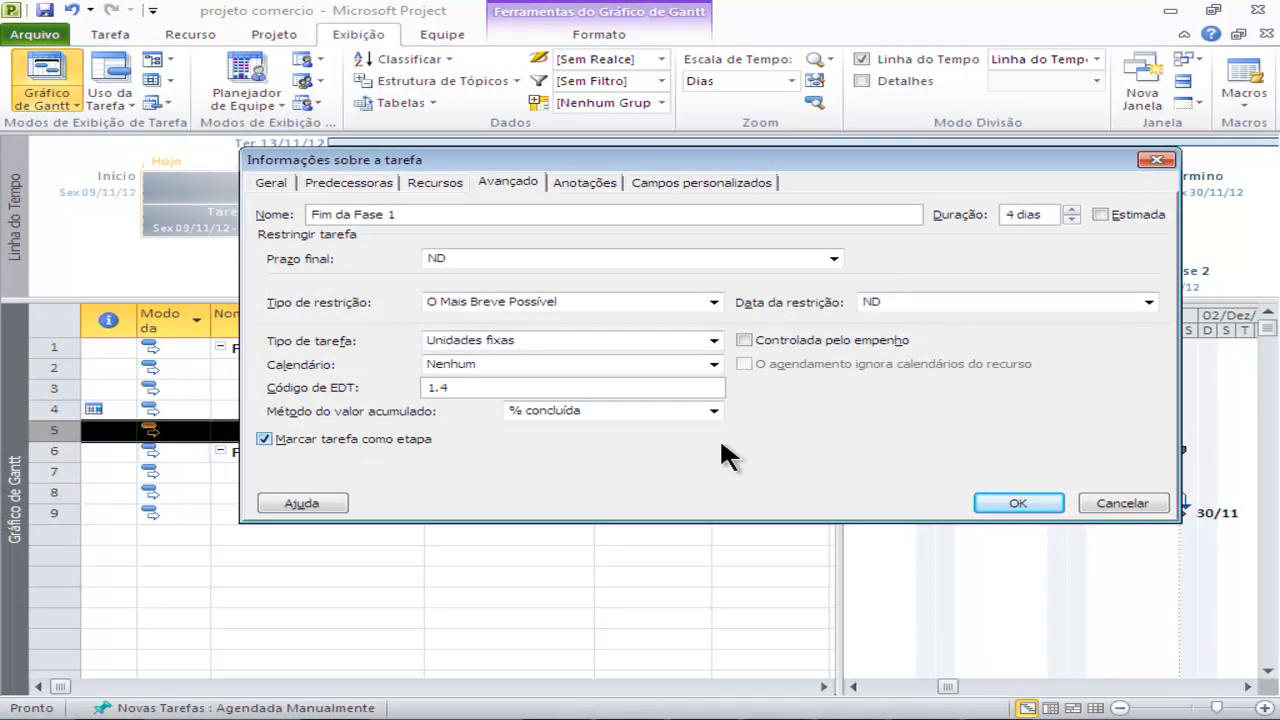
{"action": "left_click", "coordinate": [1012, 500]}
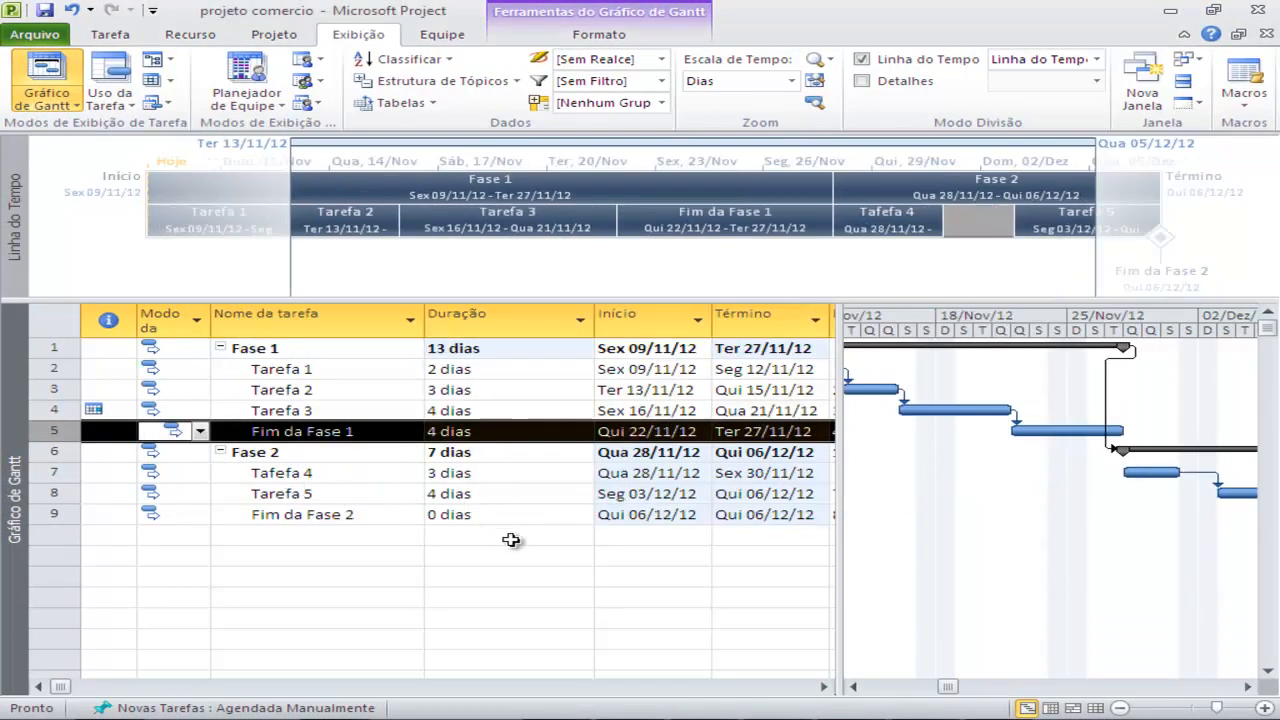
Compare the durations of Fim da Fase 1 and Fim da Fase 2, and inspect Fim da Fase 1 on the timeline.
{"action": "left_click", "coordinate": [500, 537]}
{"action": "left_click", "coordinate": [258, 433]}
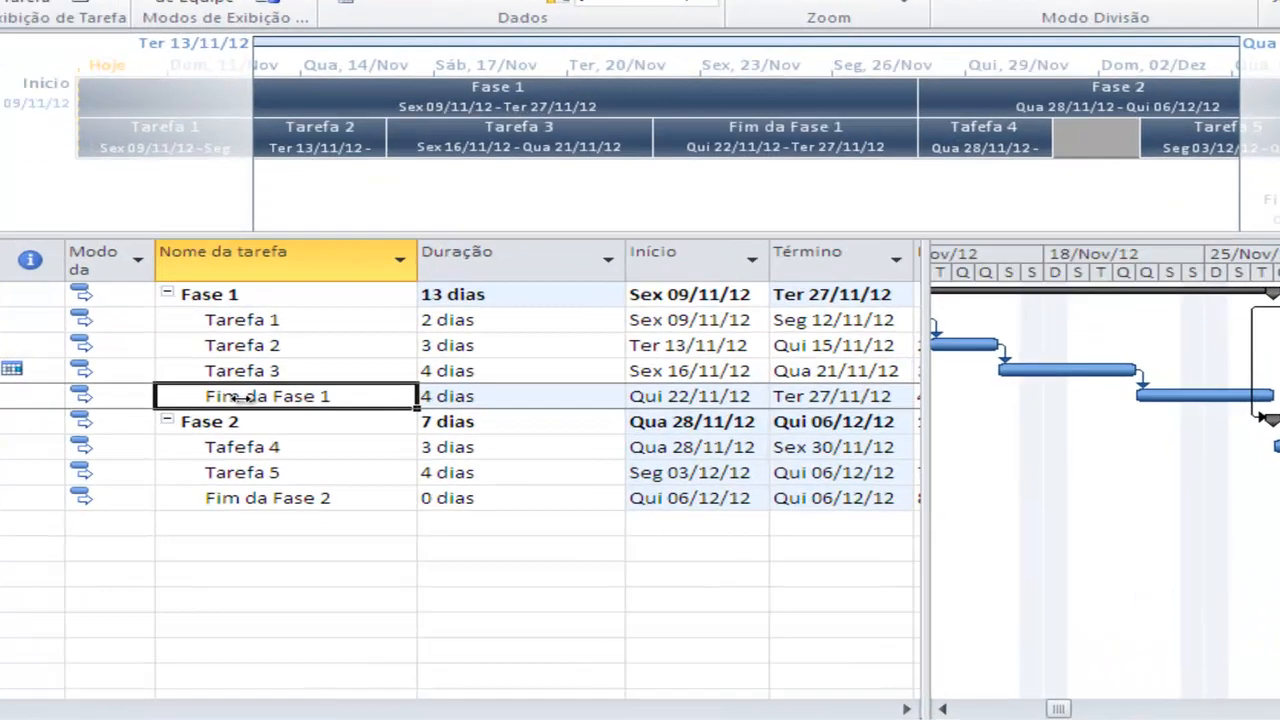
{"action": "left_click", "coordinate": [459, 337]}
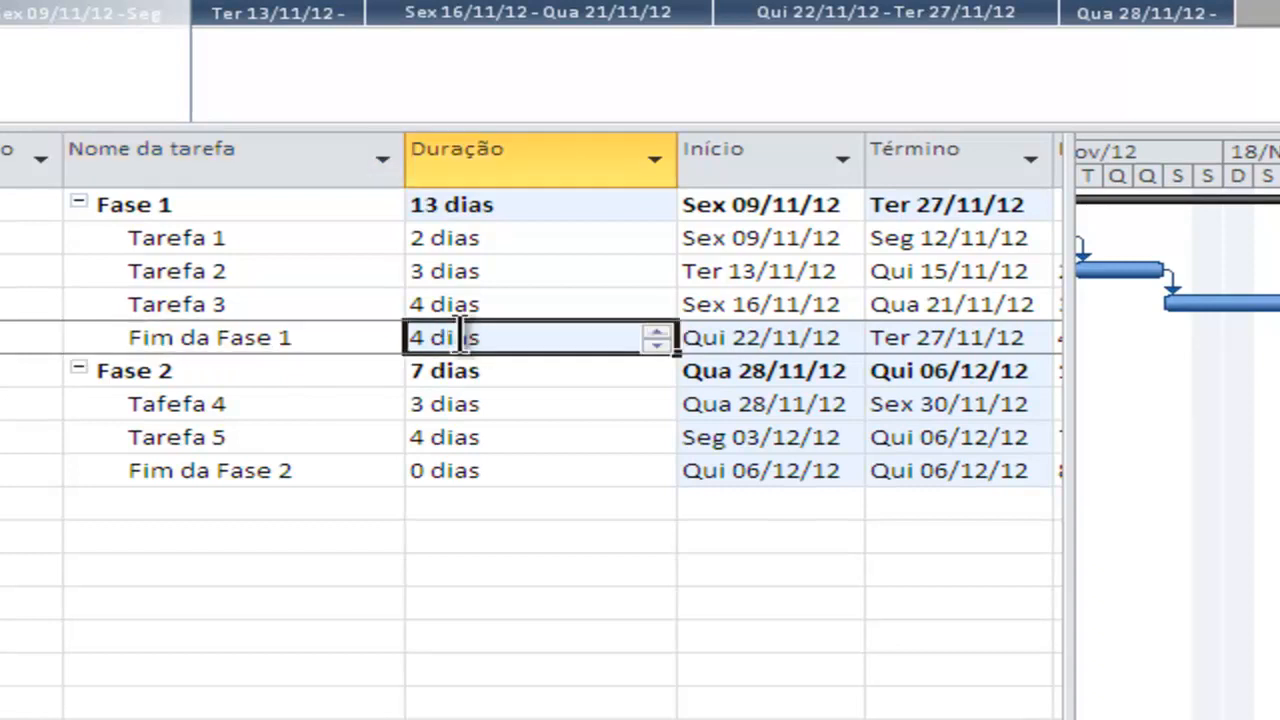
{"action": "left_click", "coordinate": [223, 337]}
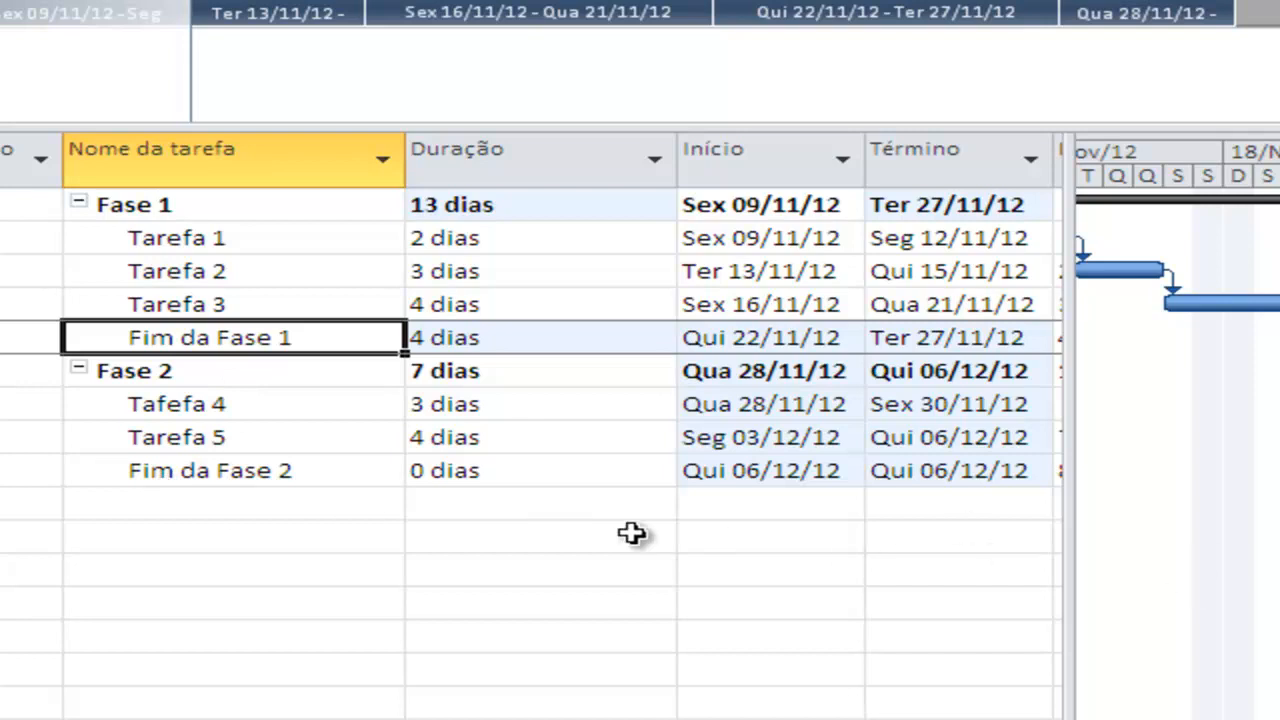
{"action": "left_click", "coordinate": [451, 339]}
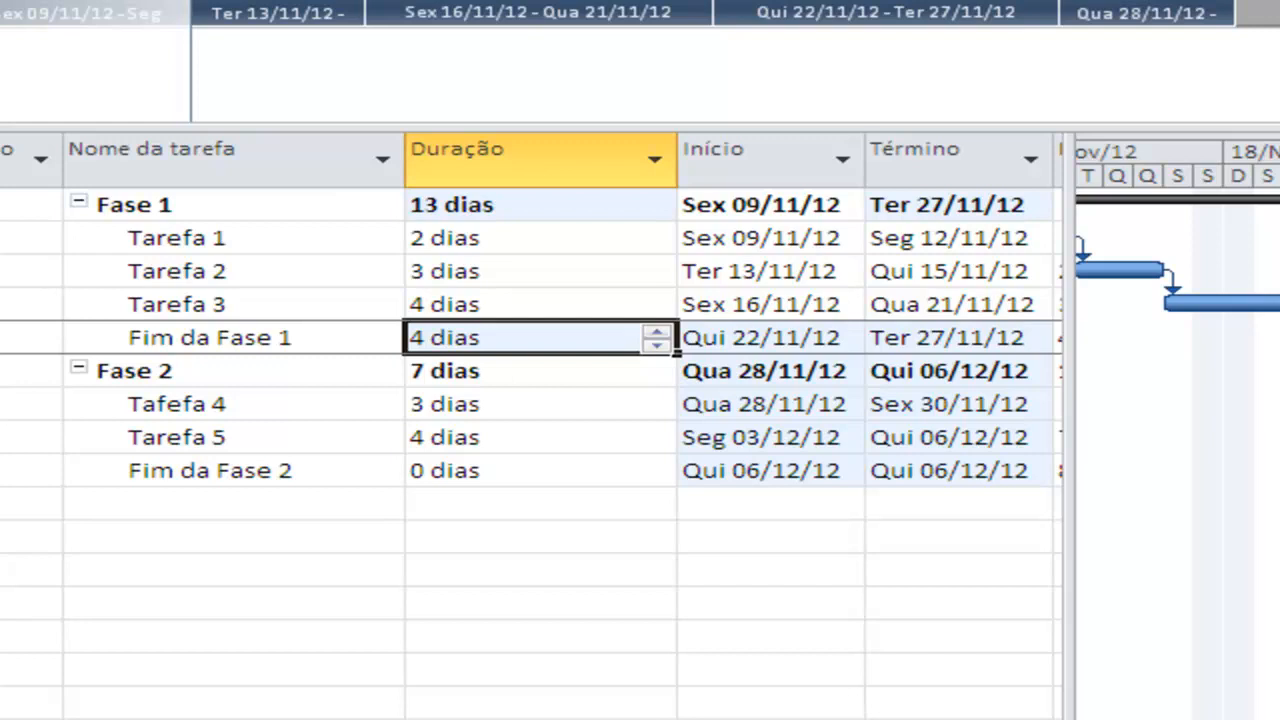
{"action": "left_click", "coordinate": [1274, 10]}
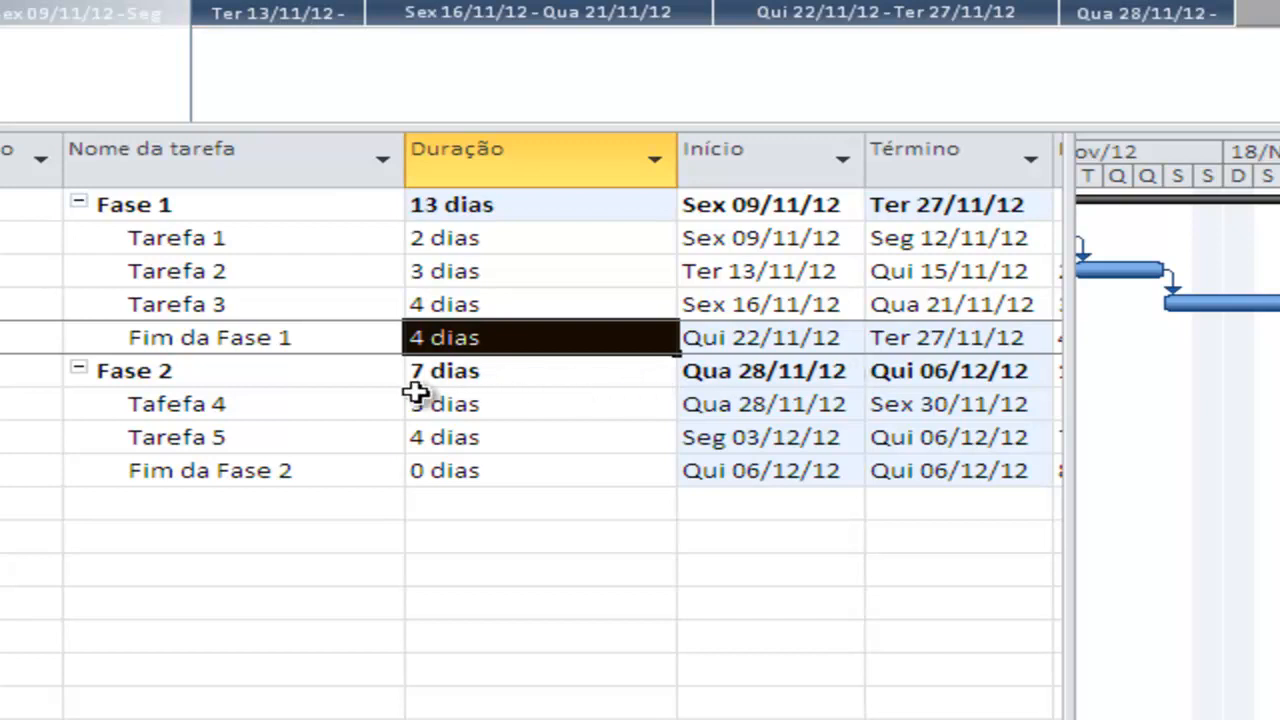
{"action": "left_click", "coordinate": [285, 473]}
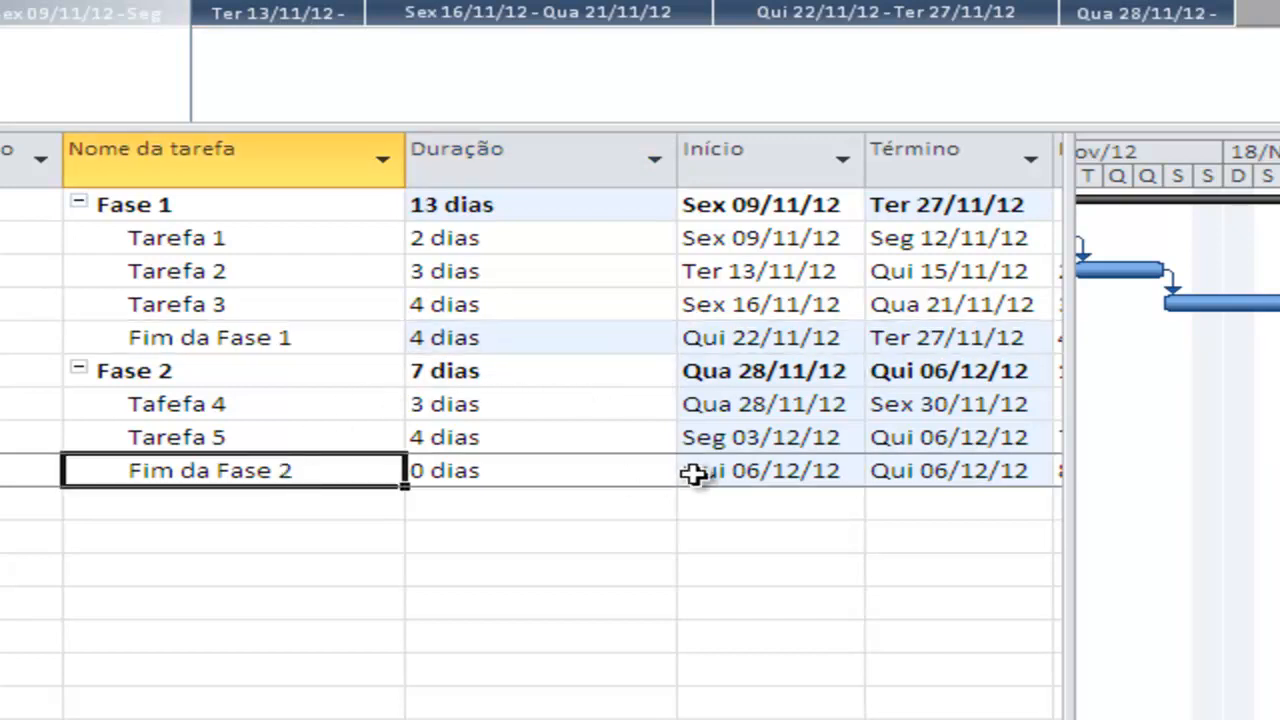
{"action": "left_click", "coordinate": [654, 463]}
{"action": "left_click", "coordinate": [509, 340]}
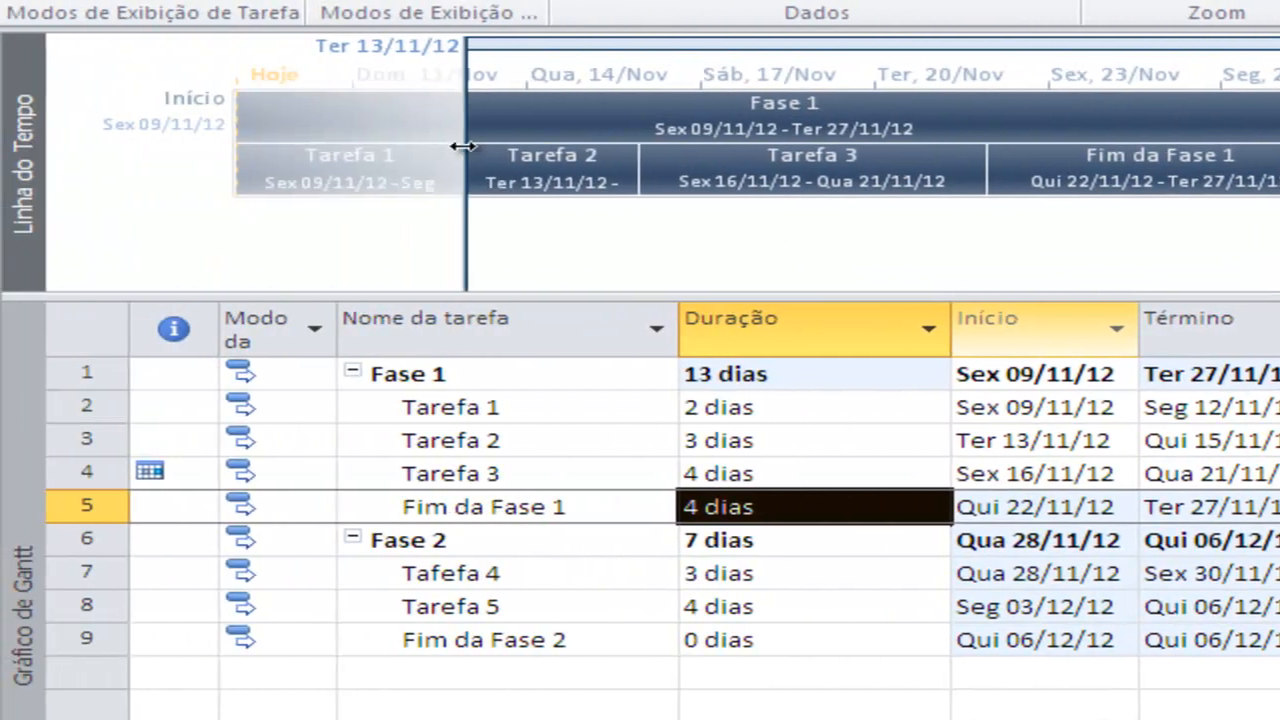
{"action": "left_click", "coordinate": [1143, 187]}
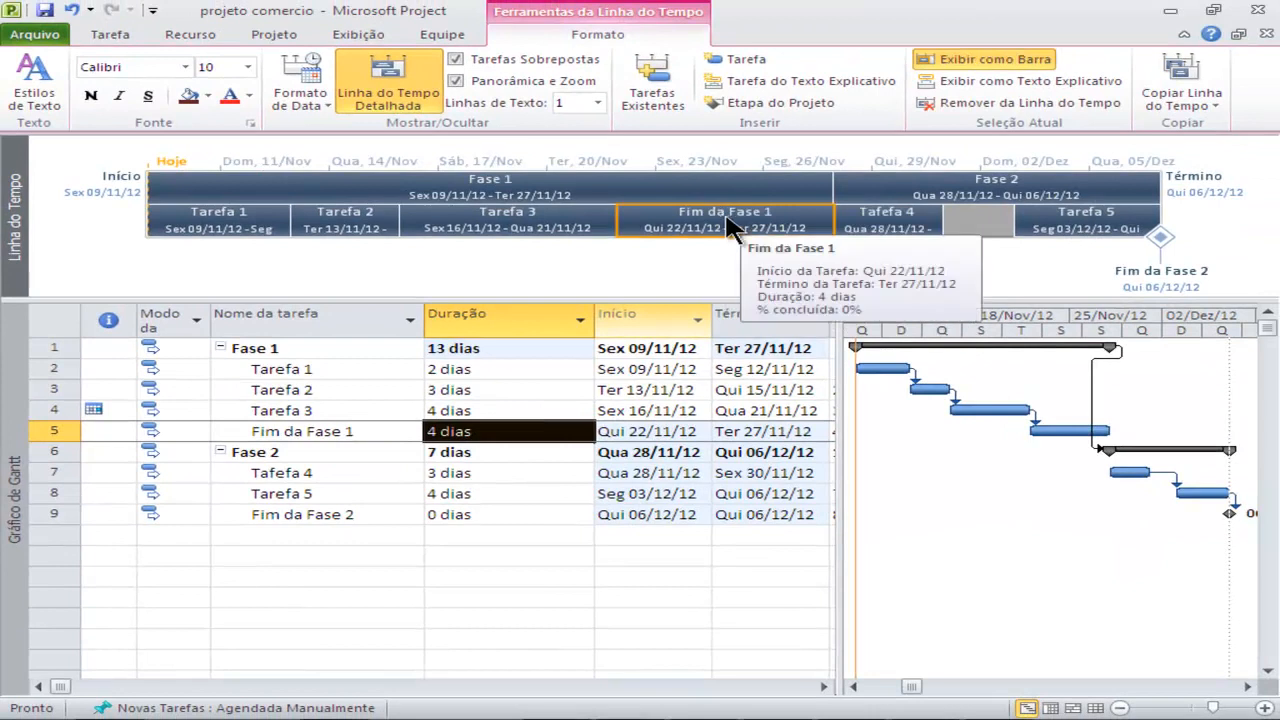
Mark the Fim da Fase 1 task as a milestone in its advanced task information and apply it.
{"action": "right_click", "coordinate": [147, 432]}
{"action": "left_click", "coordinate": [216, 366]}
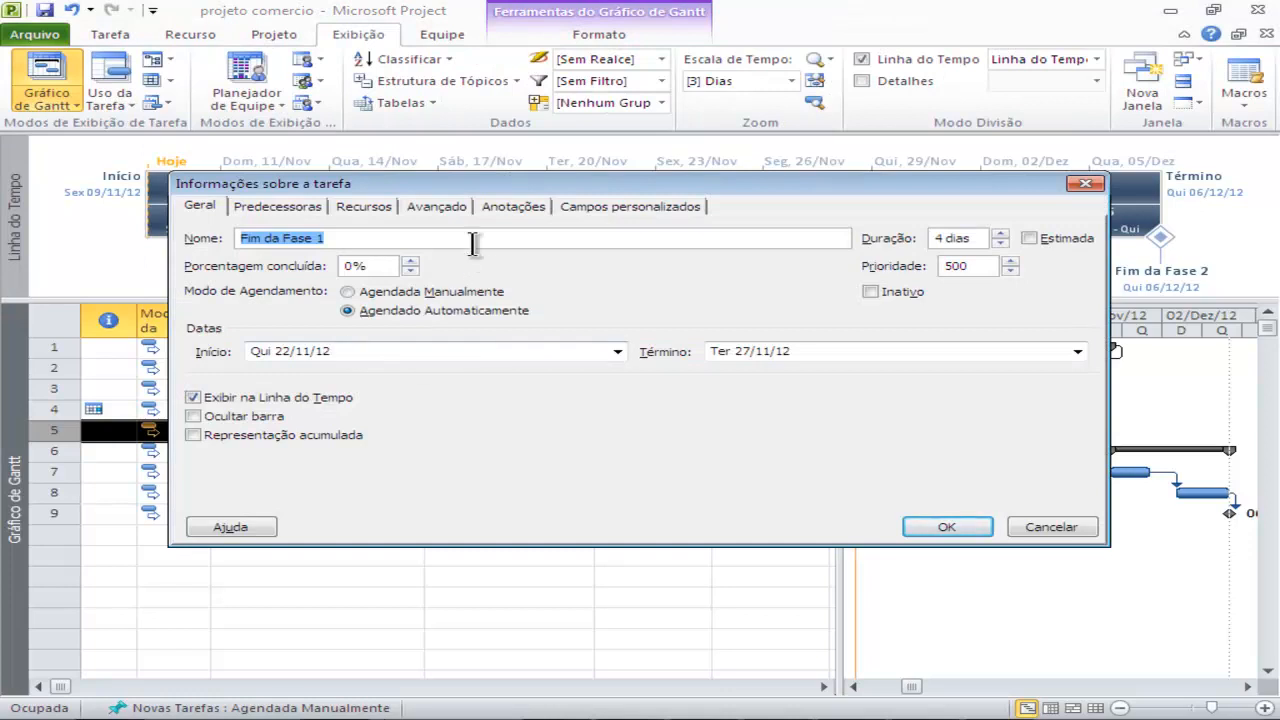
{"action": "left_click", "coordinate": [432, 204]}
{"action": "left_click", "coordinate": [294, 458]}
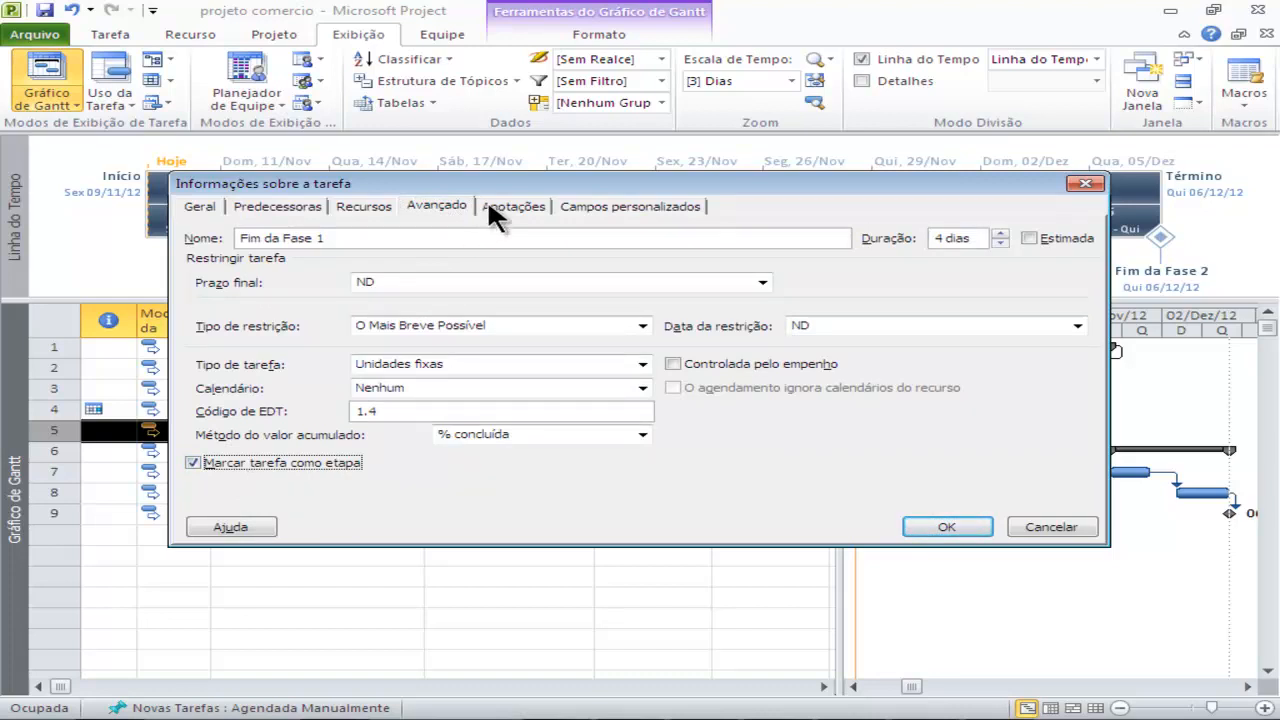
{"action": "left_click", "coordinate": [945, 527]}
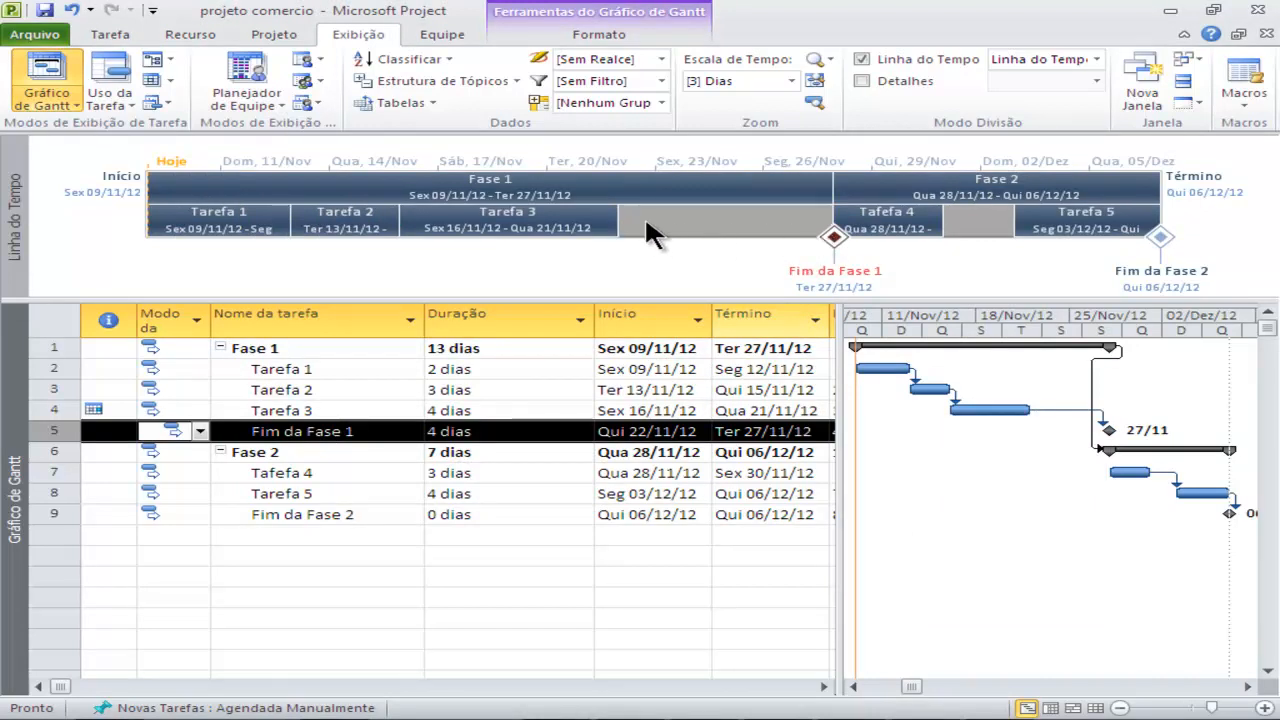
Check the duration and milestone option of Fim da Fase 1 in its advanced task information, leaving the settings as they are.
{"action": "left_click", "coordinate": [509, 490]}
{"action": "left_click", "coordinate": [486, 431]}
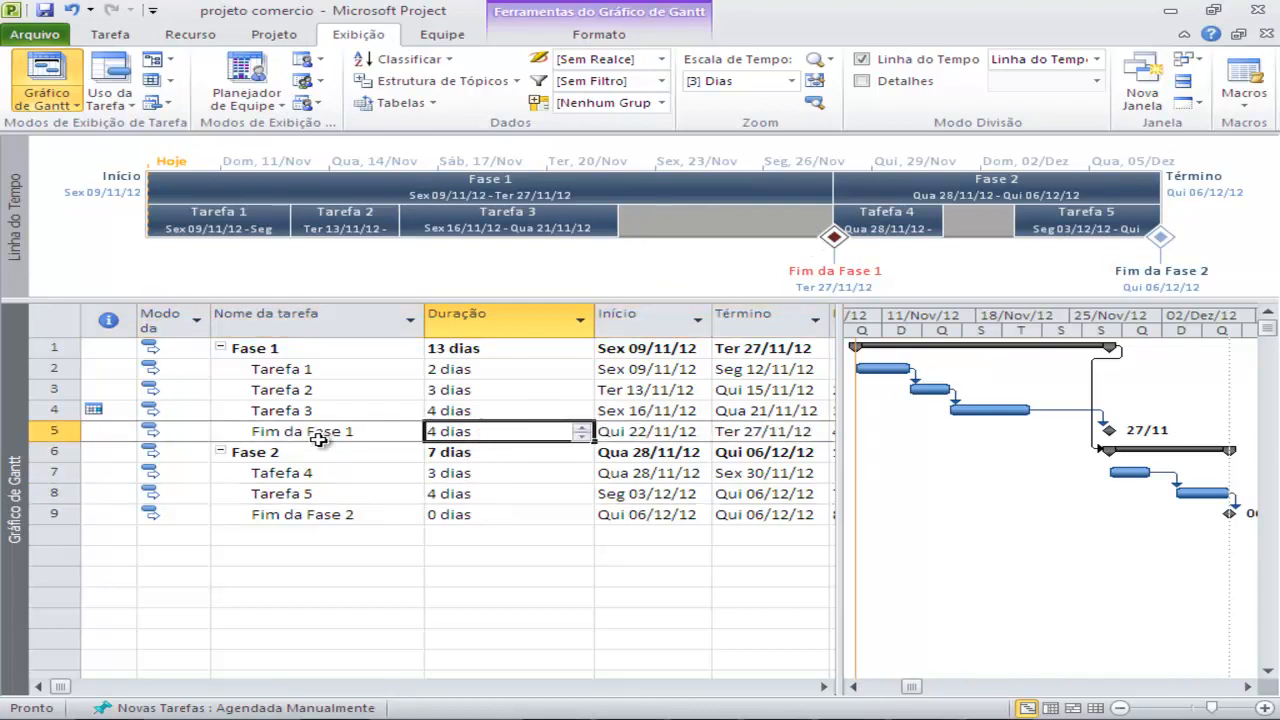
{"action": "right_click", "coordinate": [174, 430]}
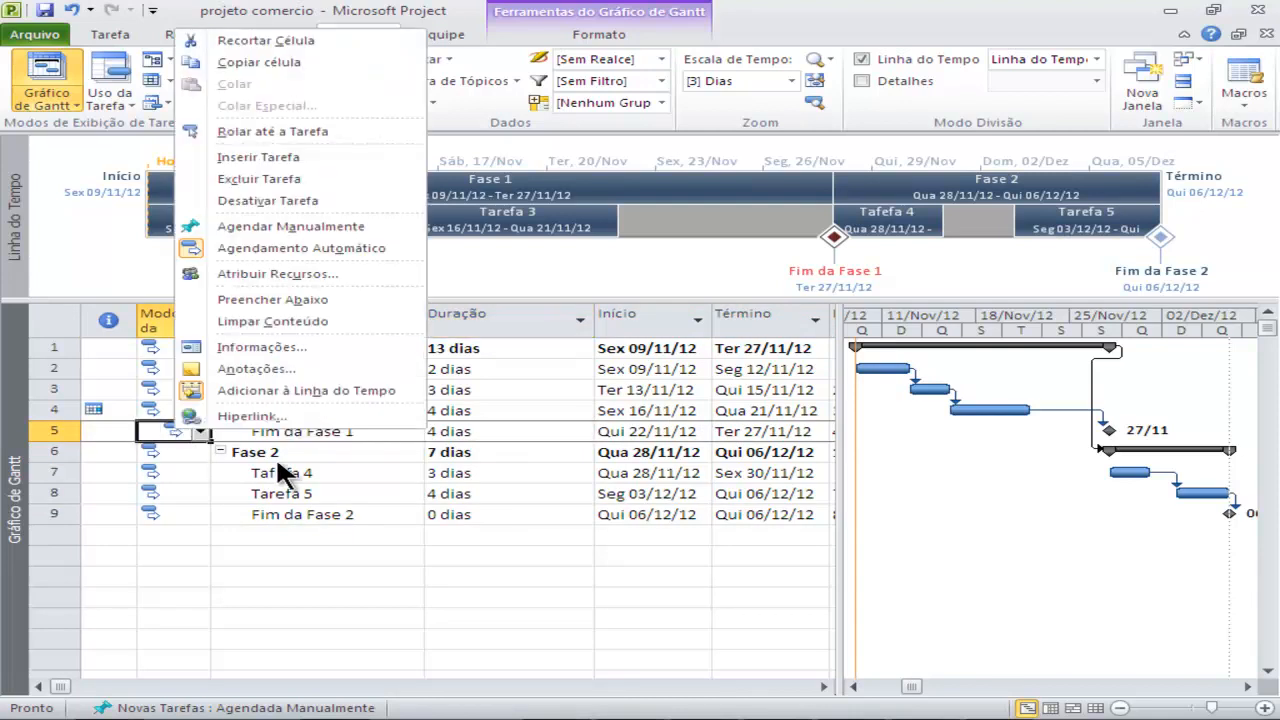
{"action": "left_click", "coordinate": [455, 427]}
{"action": "right_click", "coordinate": [354, 429]}
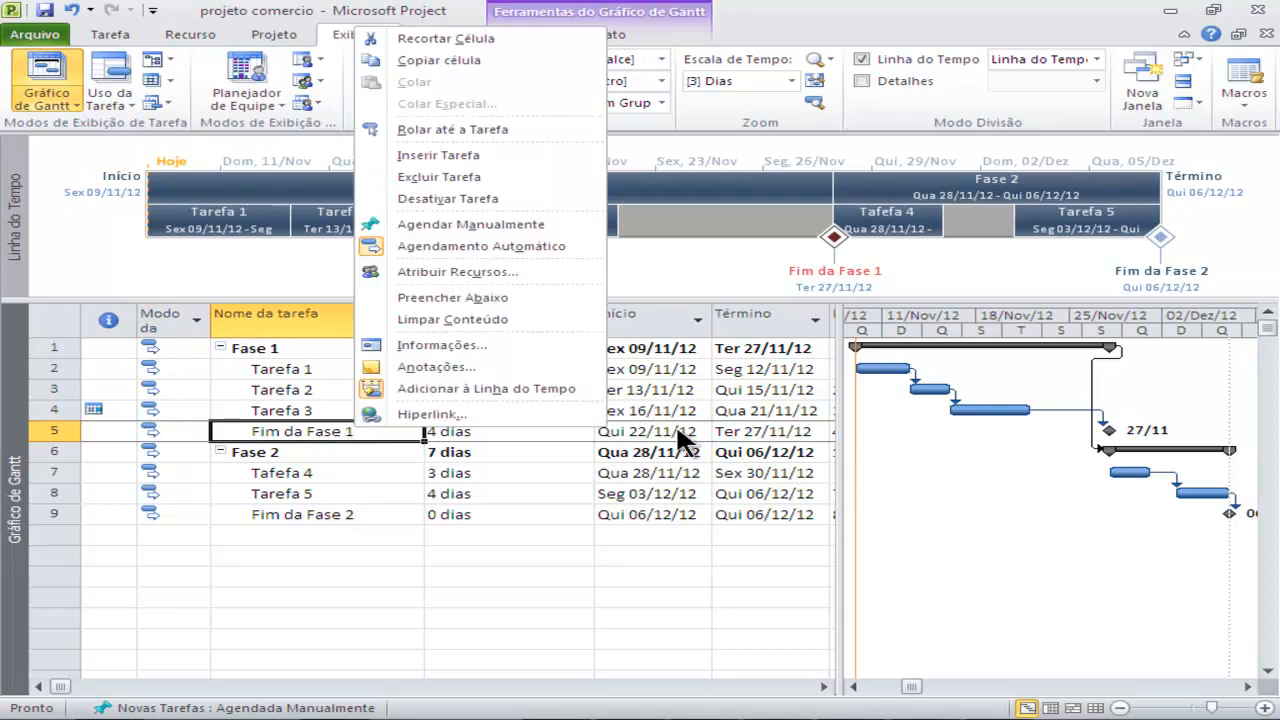
{"action": "left_click", "coordinate": [494, 344]}
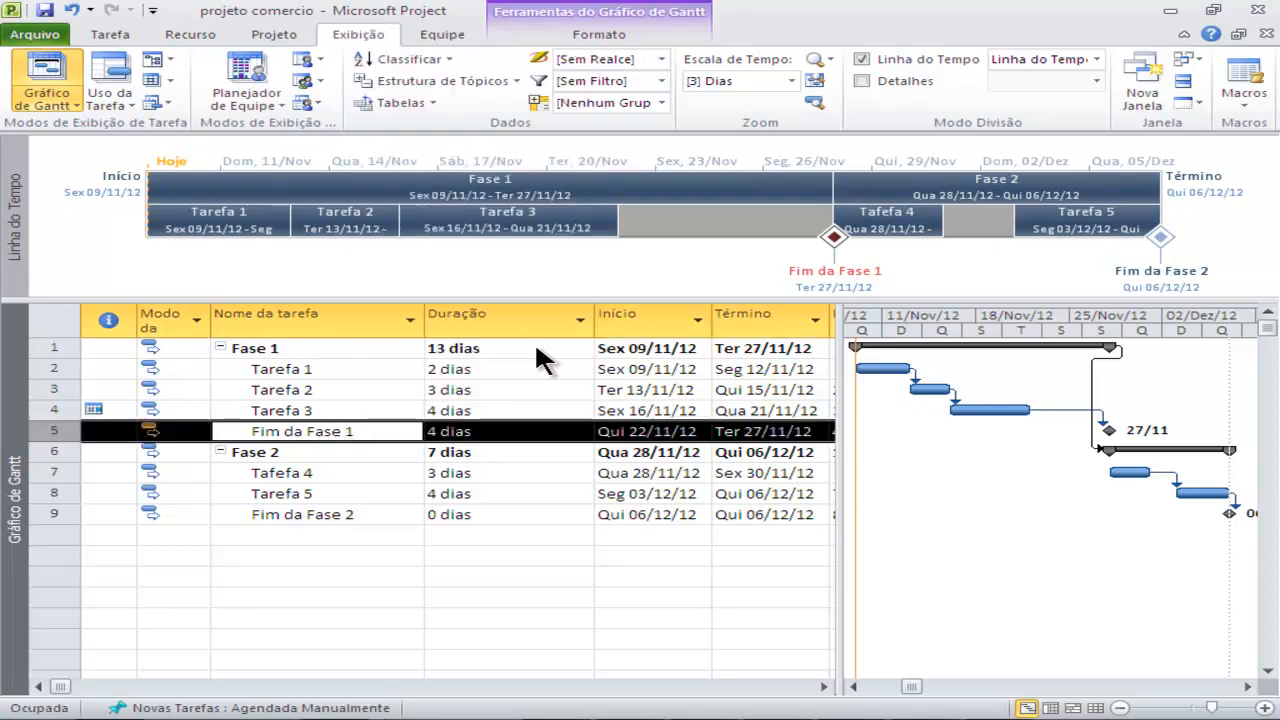
{"action": "left_click", "coordinate": [452, 206]}
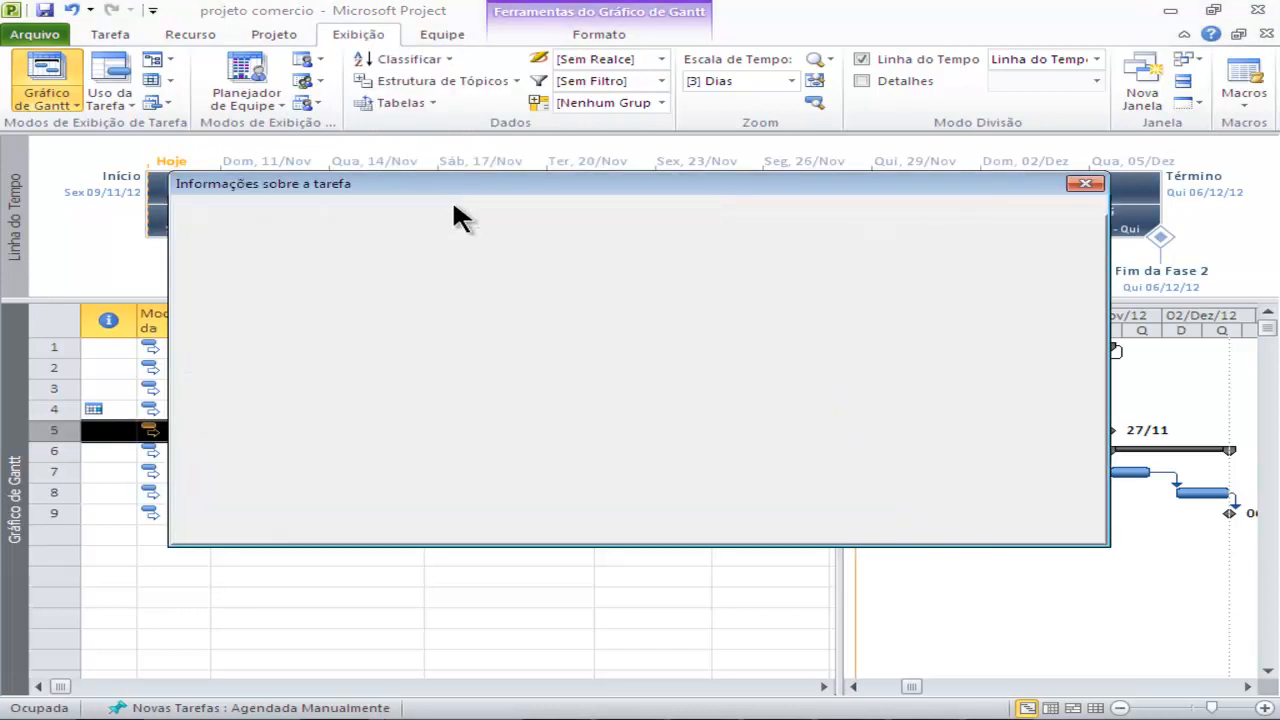
{"action": "left_click", "coordinate": [927, 240]}
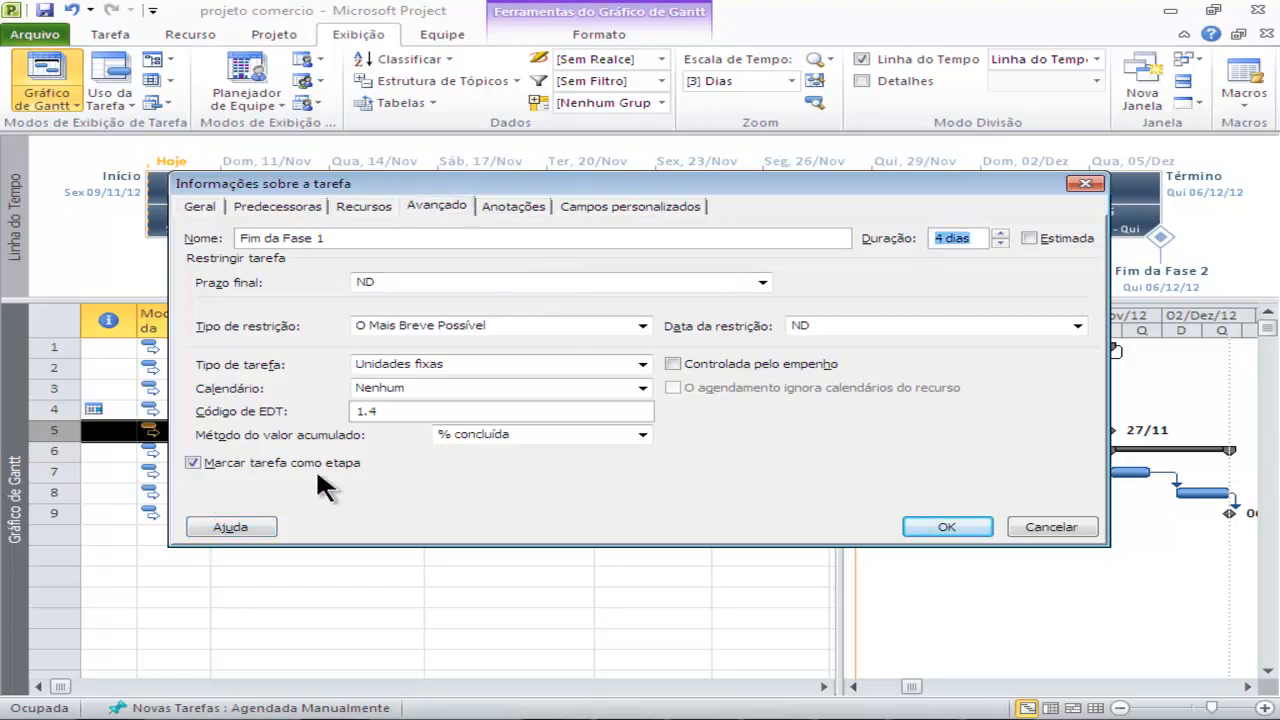
{"action": "left_click", "coordinate": [1068, 527]}
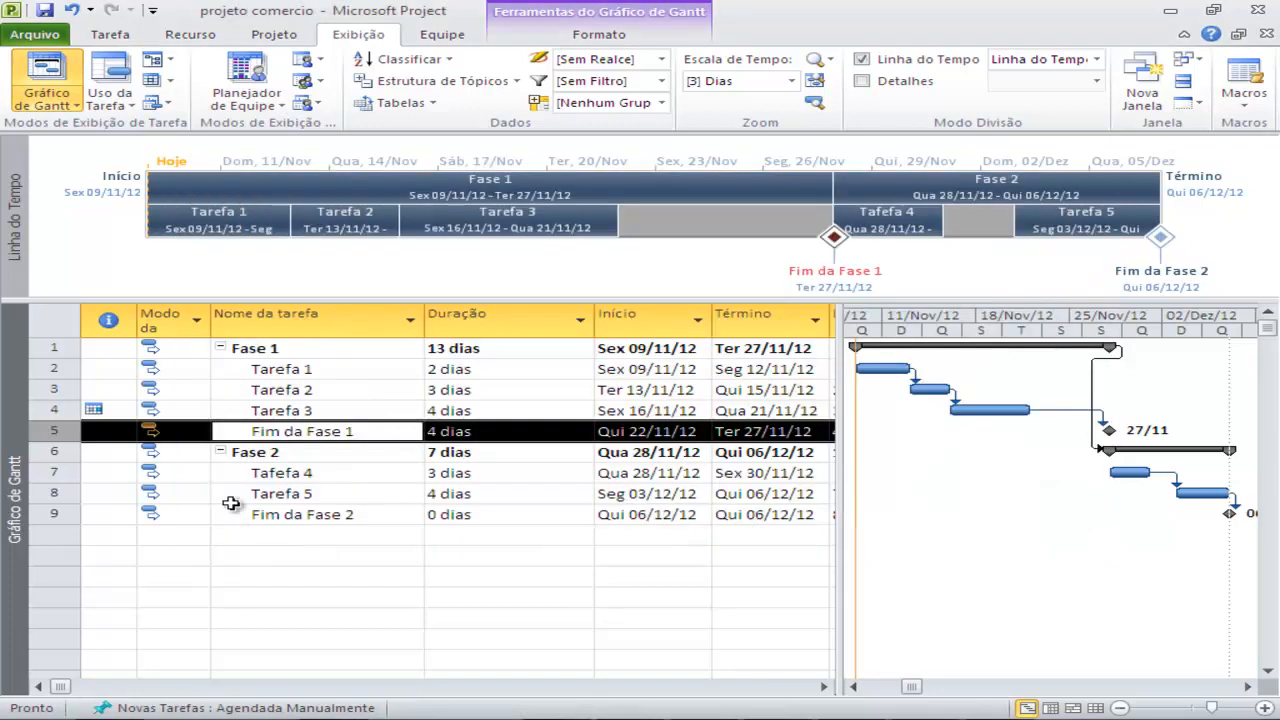
Inspect the milestone option in the advanced task information of Tafefa 4, closing it without changes.
{"action": "left_click", "coordinate": [302, 474]}
{"action": "right_click", "coordinate": [303, 476]}
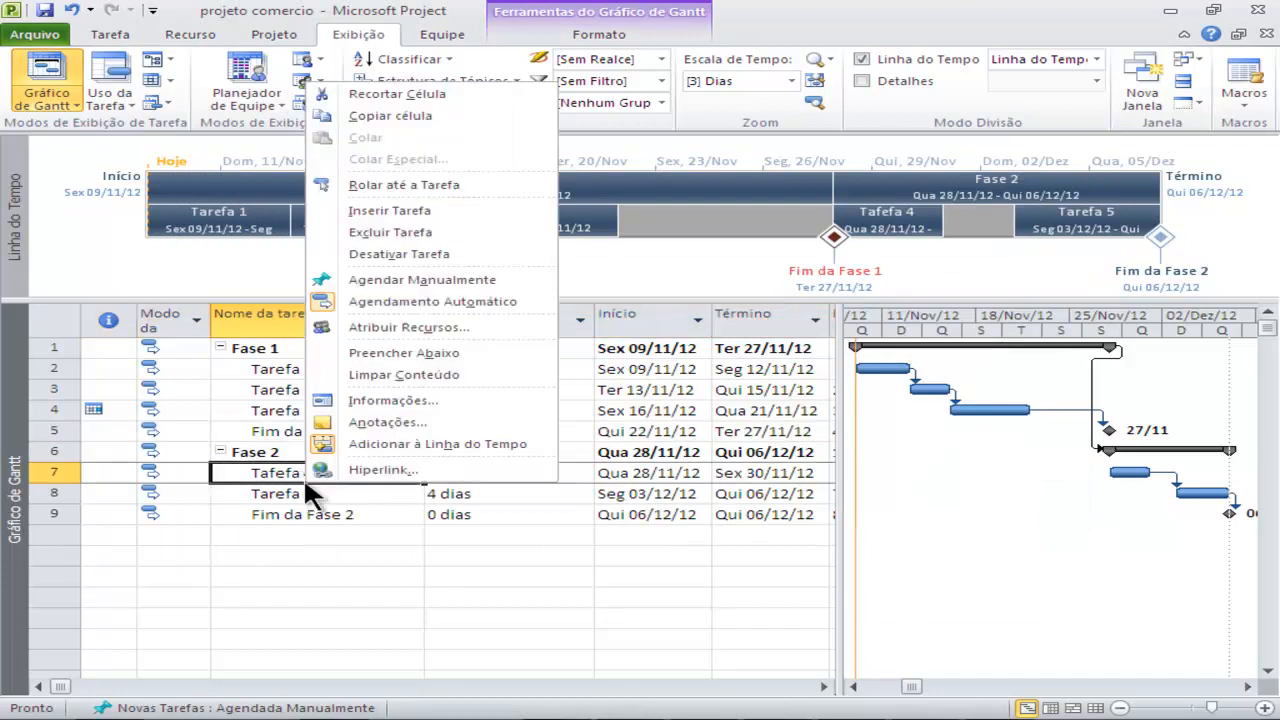
{"action": "left_click", "coordinate": [364, 402]}
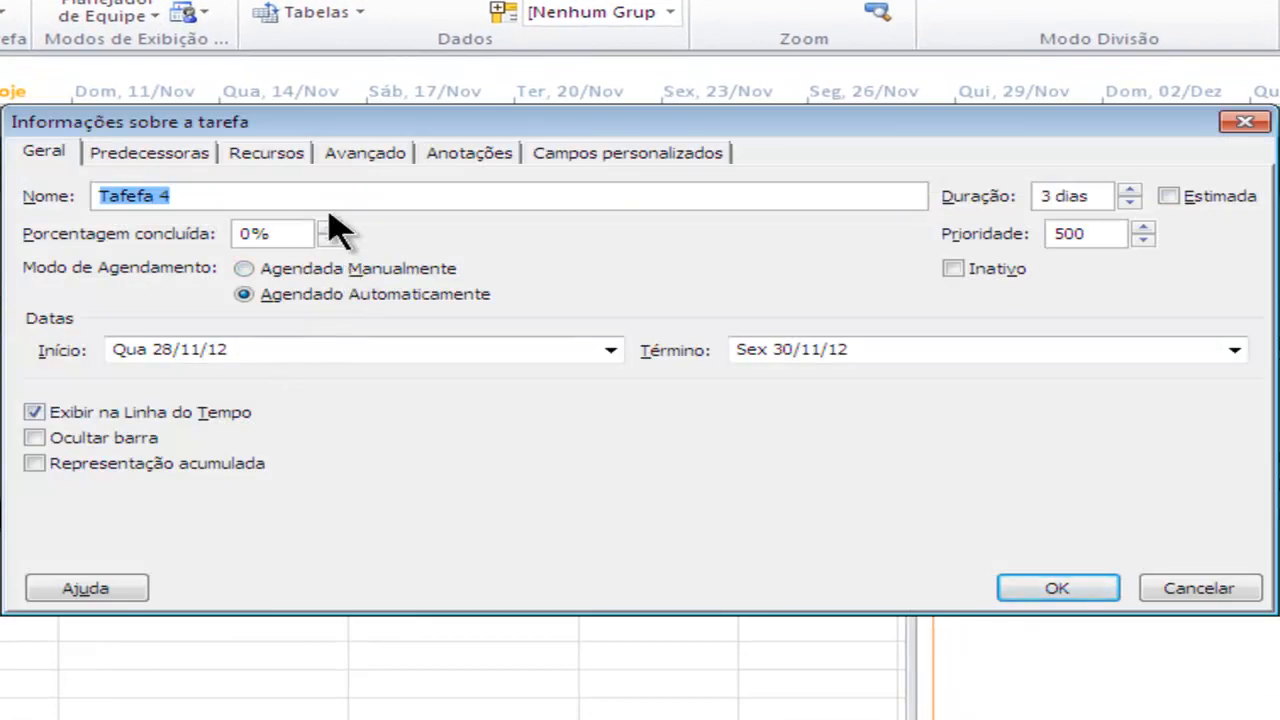
{"action": "left_click", "coordinate": [358, 160]}
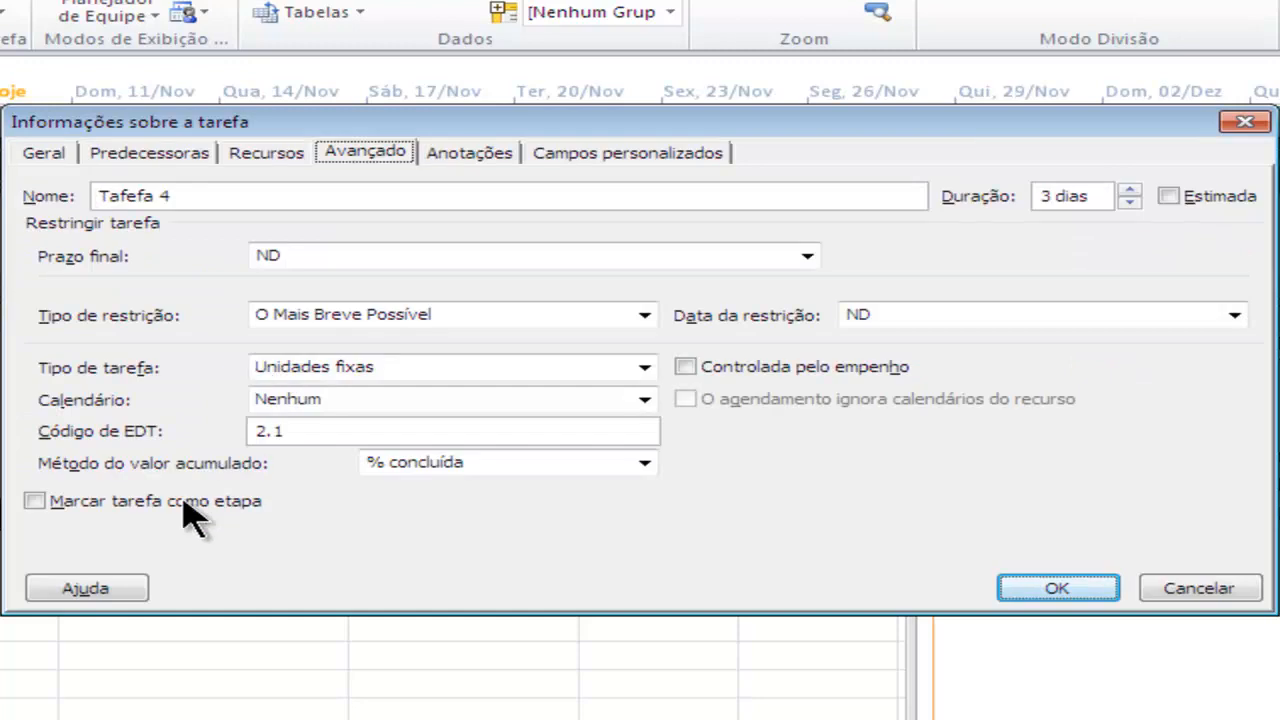
{"action": "left_click", "coordinate": [1245, 121]}
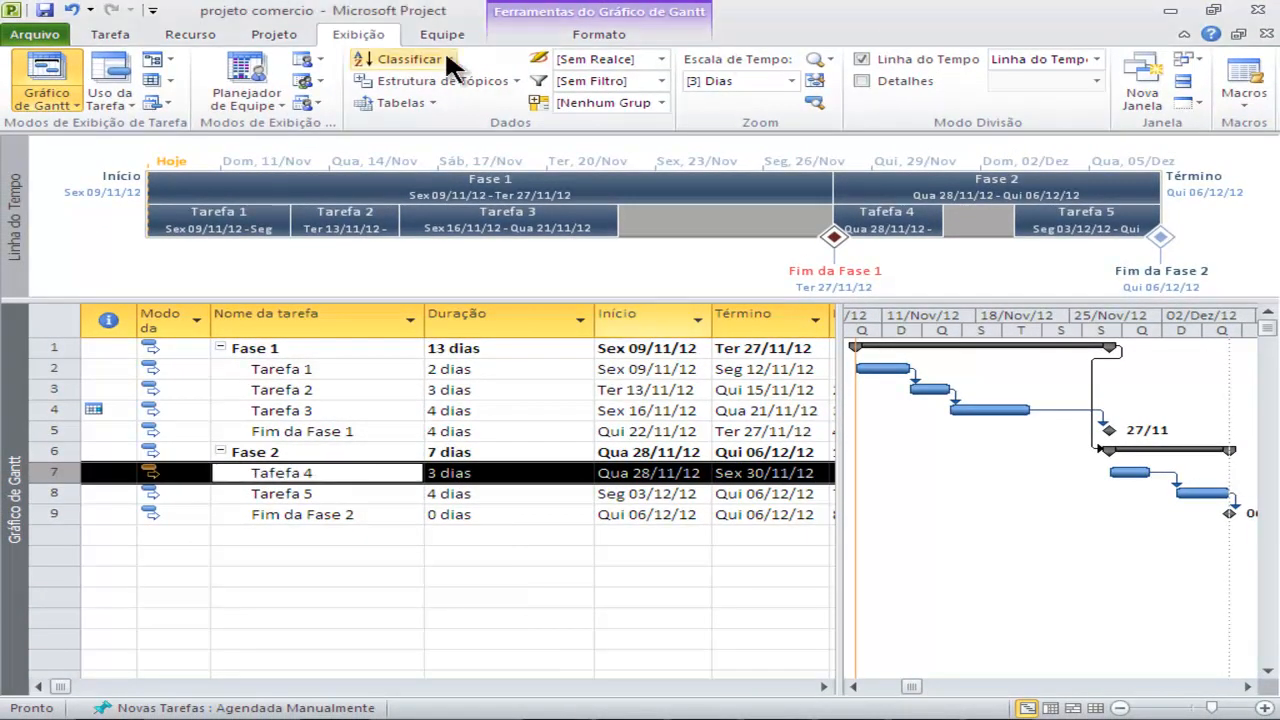
Start a new recurring task at the Tafefa 4 row and name it Reuniao semanal.
{"action": "left_click", "coordinate": [112, 36]}
{"action": "left_click", "coordinate": [375, 472]}
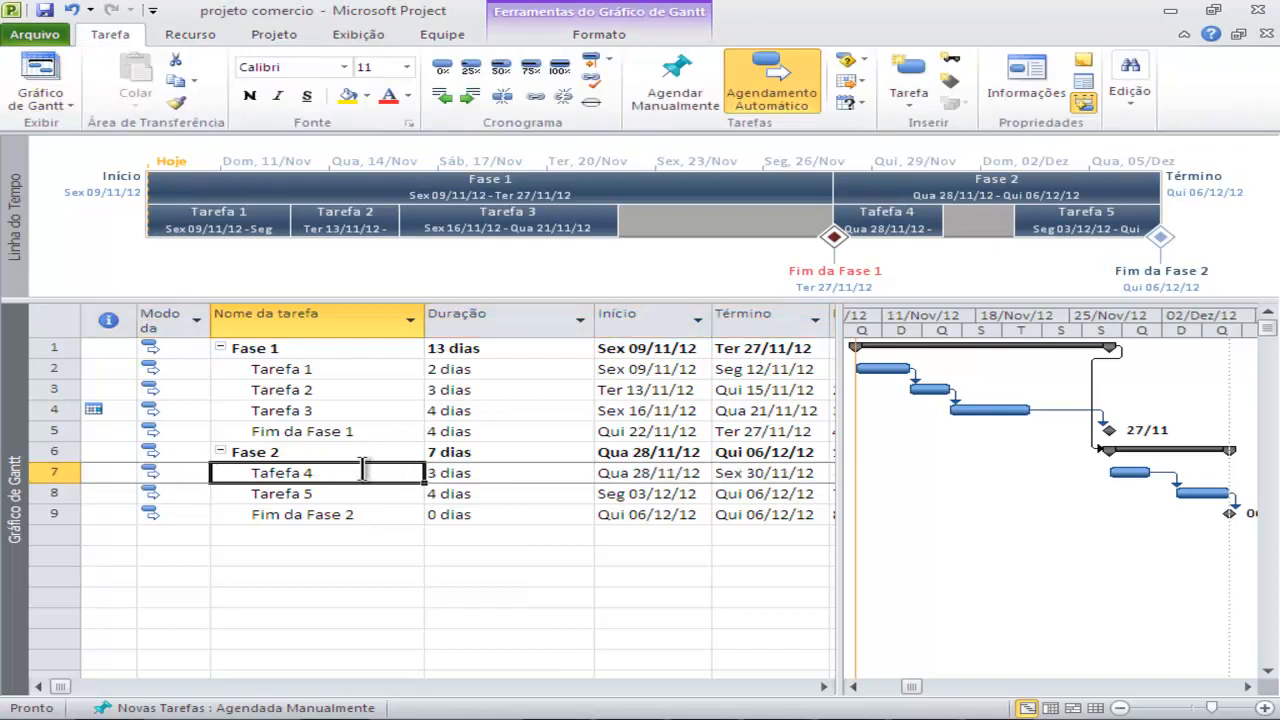
{"action": "left_click", "coordinate": [910, 95]}
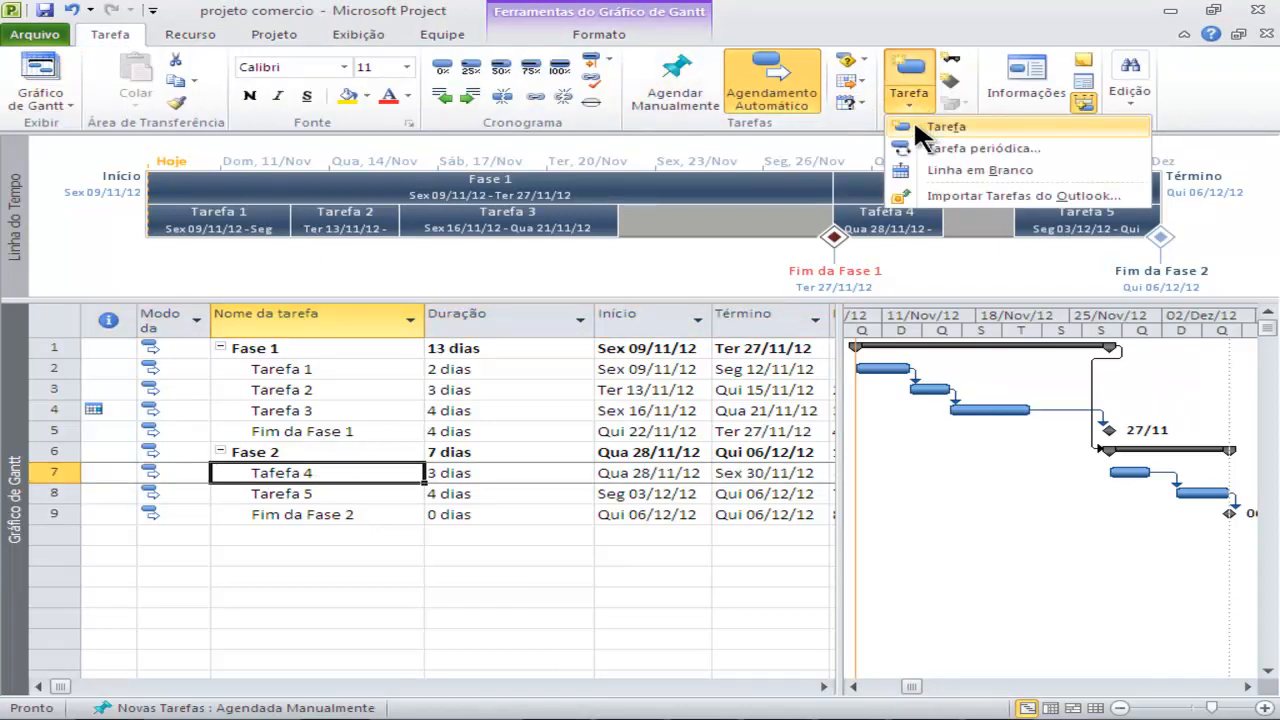
{"action": "left_click", "coordinate": [967, 148]}
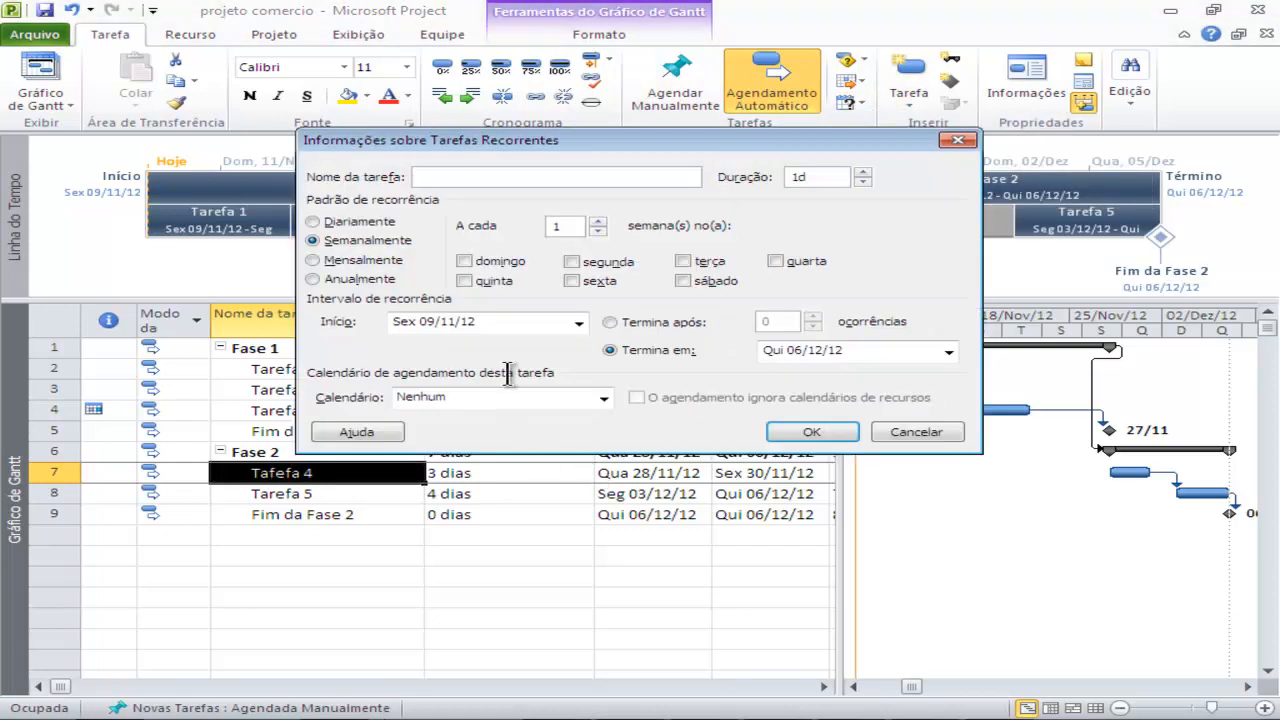
{"action": "left_click_drag", "start_coordinate": [492, 132], "coordinate": [541, 219]}
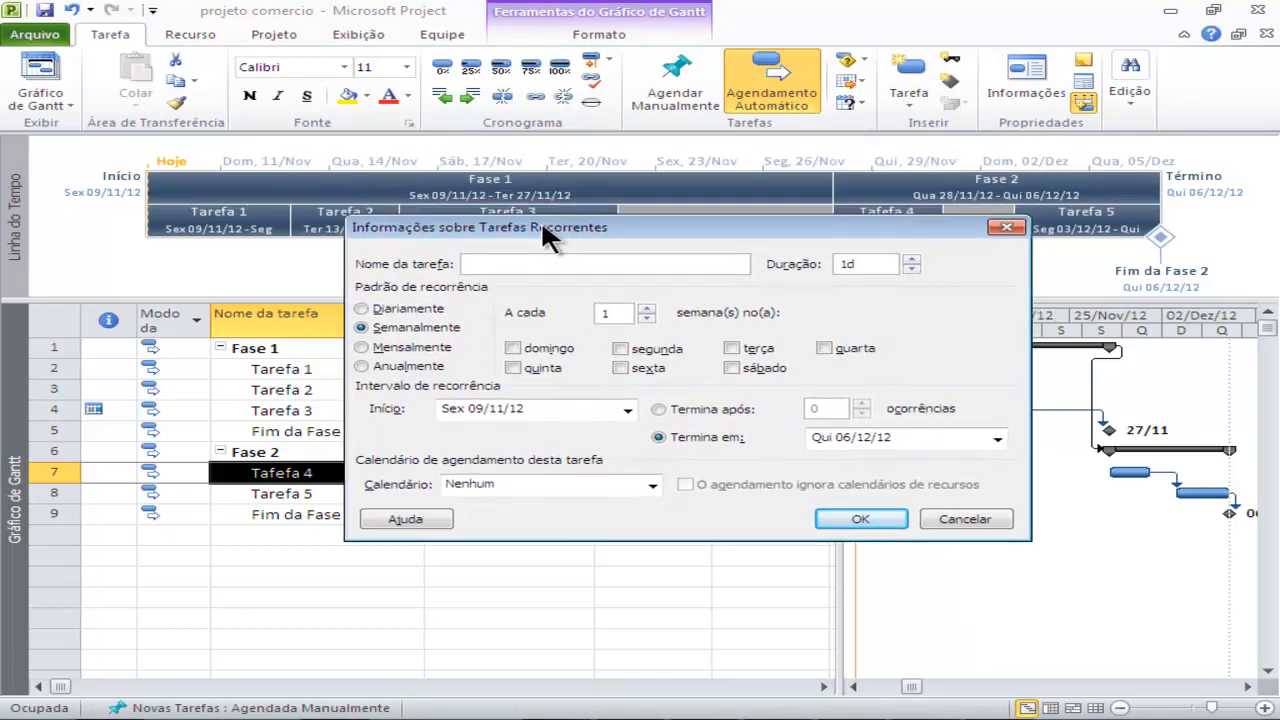
{"action": "type", "text": "Reuniao sena"}
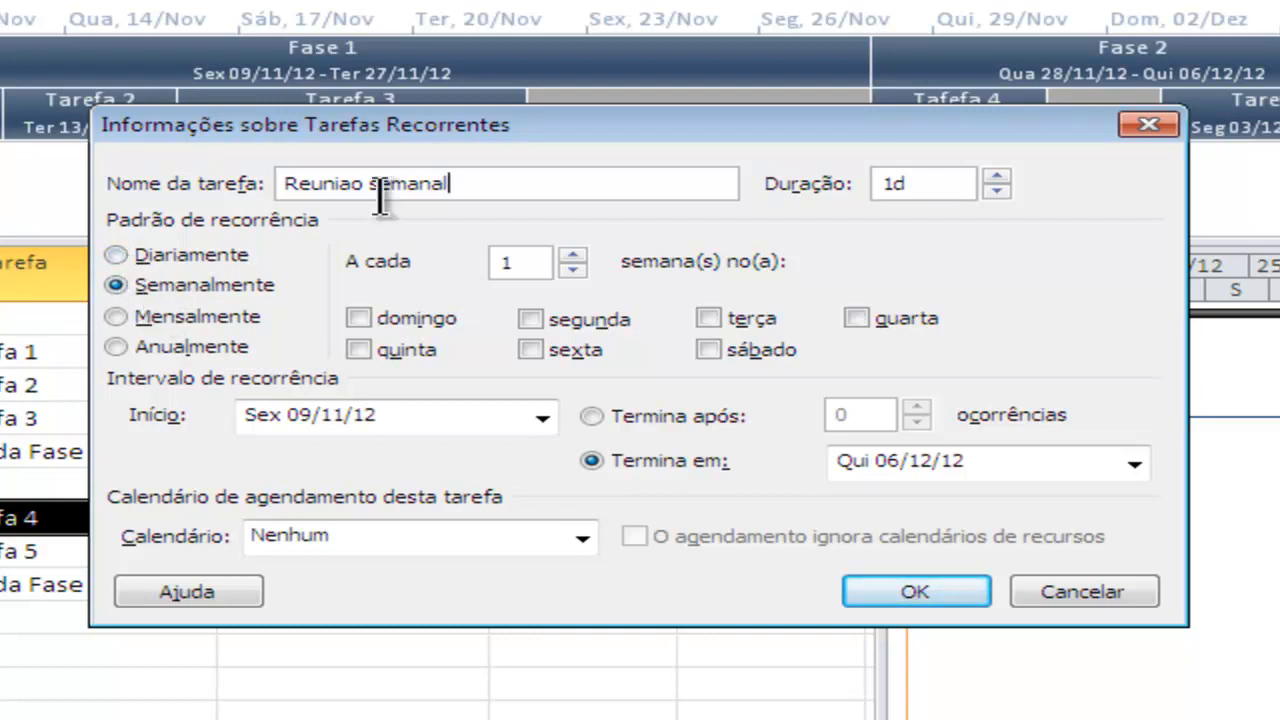
{"action": "left_click_drag", "start_coordinate": [370, 184], "coordinate": [488, 184]}
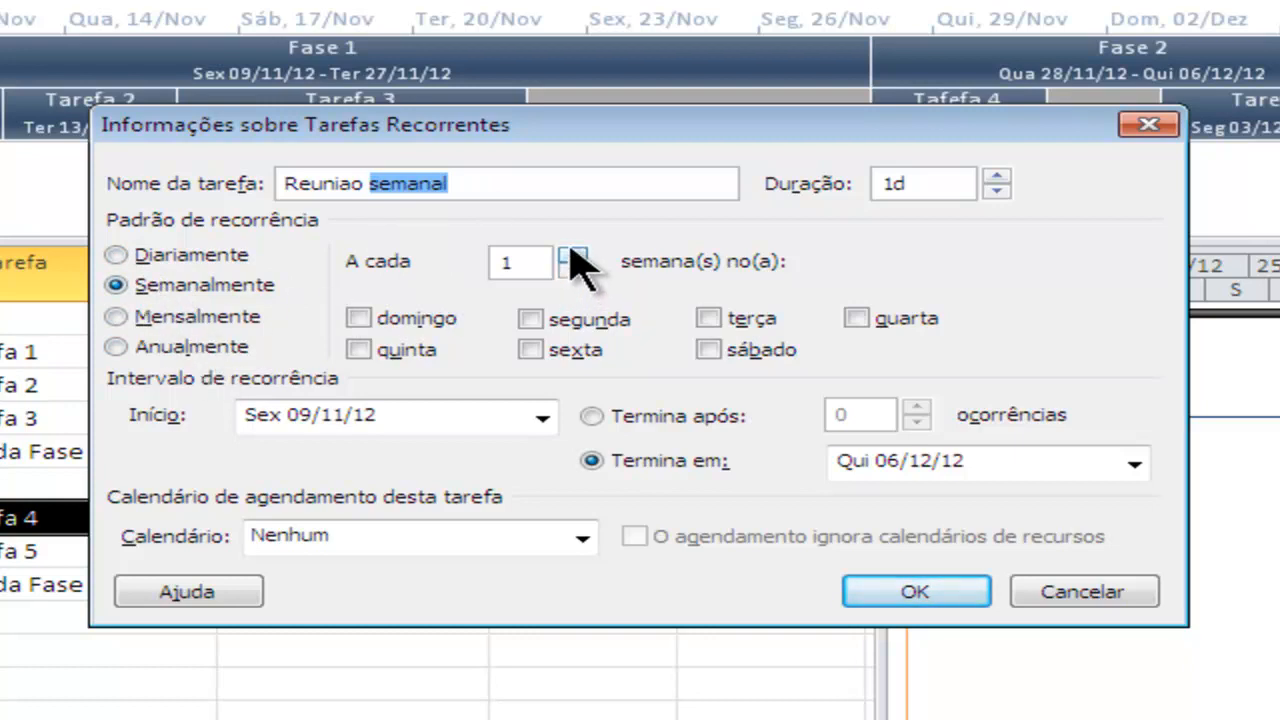
Set the meeting to recur every 1 week on terça, ending after 3 occurrences.
{"action": "double_click", "coordinate": [506, 263]}
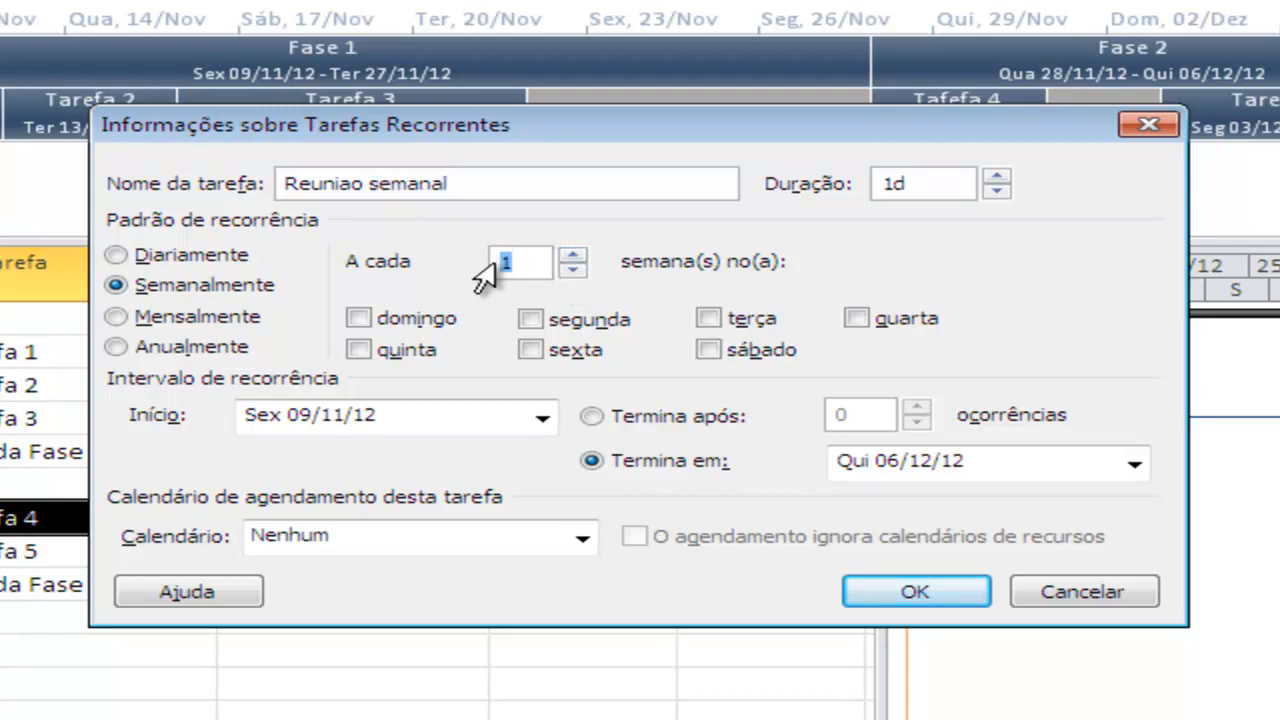
{"action": "left_click", "coordinate": [573, 257]}
{"action": "left_click", "coordinate": [572, 268]}
{"action": "left_click", "coordinate": [709, 318]}
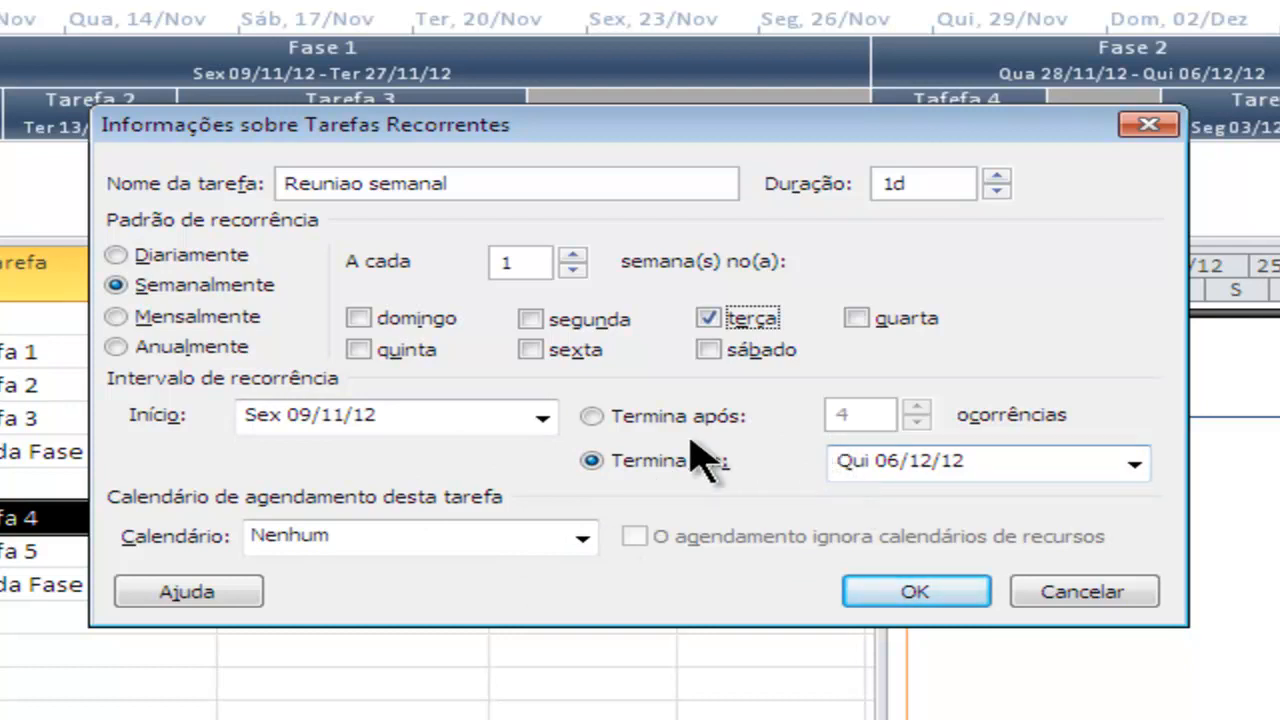
{"action": "left_click", "coordinate": [594, 416]}
{"action": "left_click", "coordinate": [916, 423]}
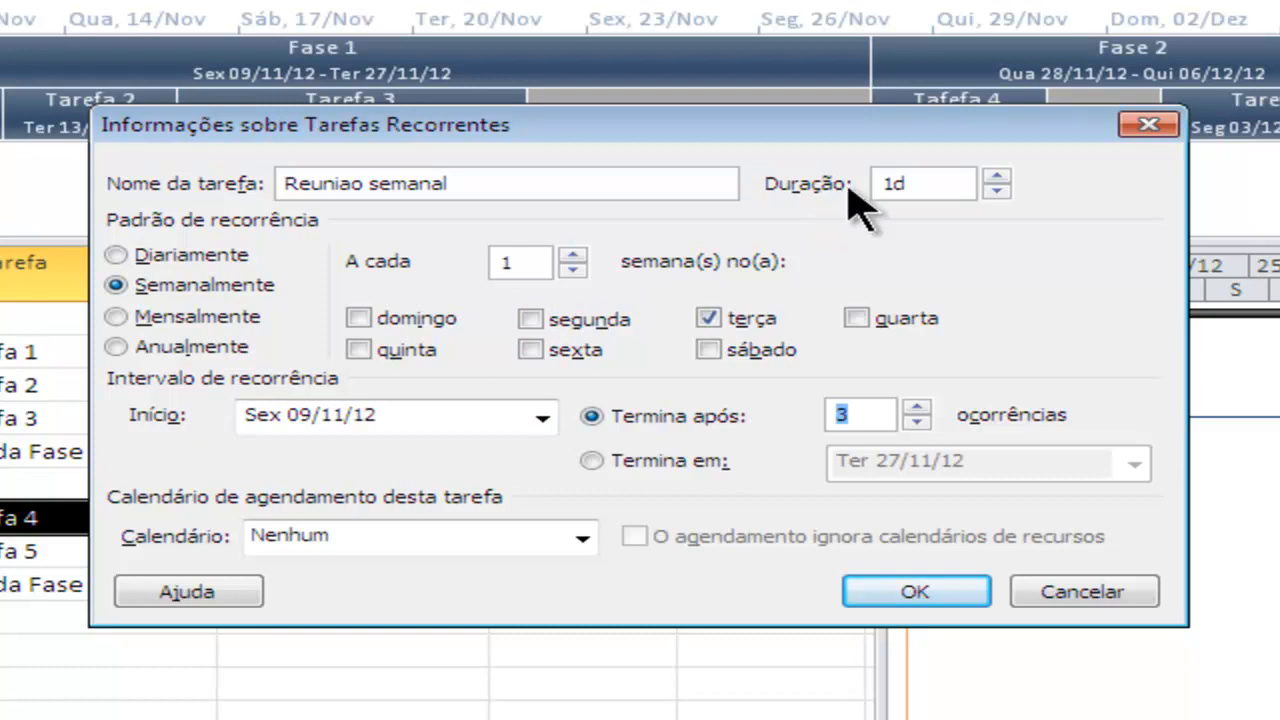
Set the recurring meeting's duration to 1h, keep its calendar at Nenhum, and create the task.
{"action": "left_click_drag", "start_coordinate": [929, 187], "coordinate": [897, 186]}
{"action": "type", "text": "h"}
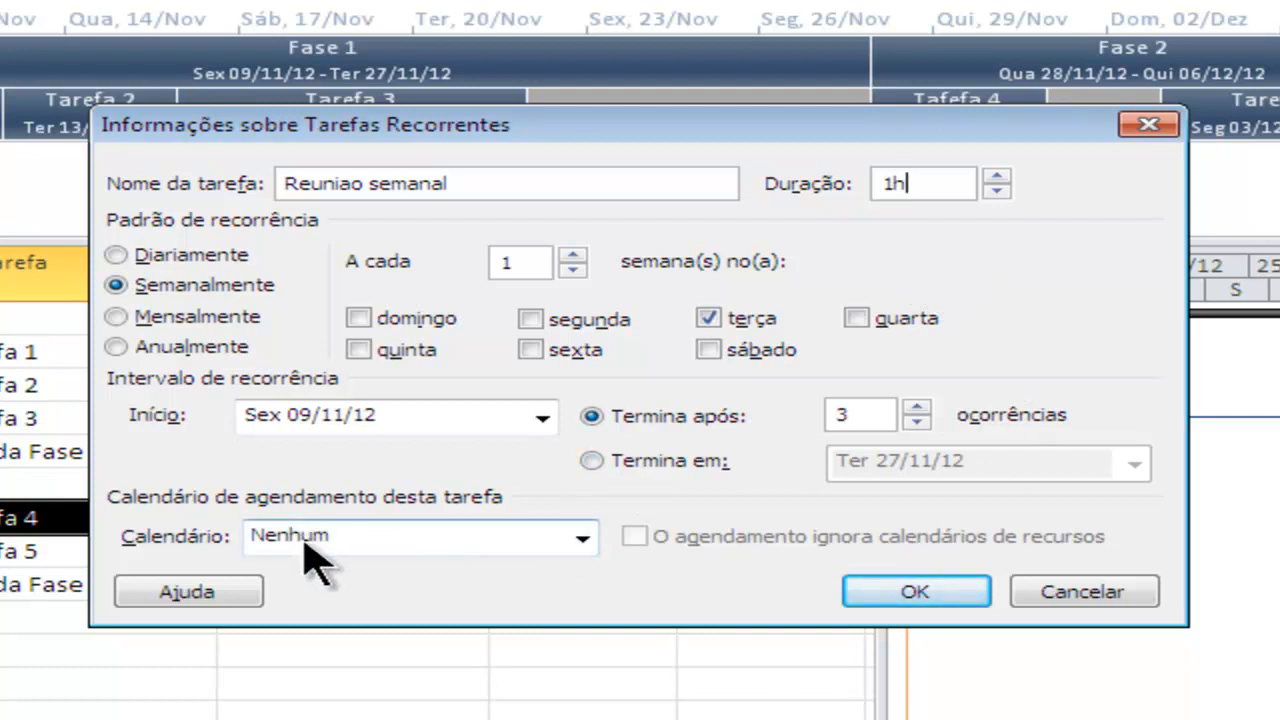
{"action": "left_click", "coordinate": [477, 541]}
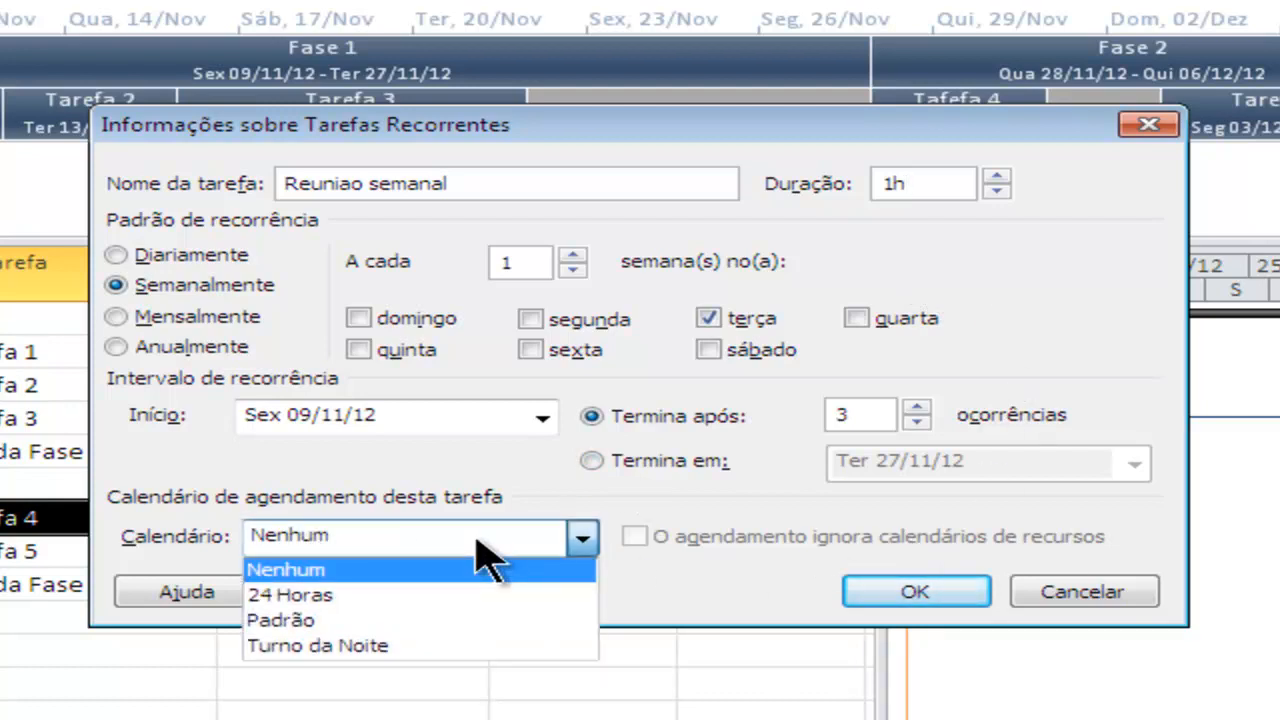
{"action": "left_click", "coordinate": [582, 545]}
{"action": "left_click", "coordinate": [920, 595]}
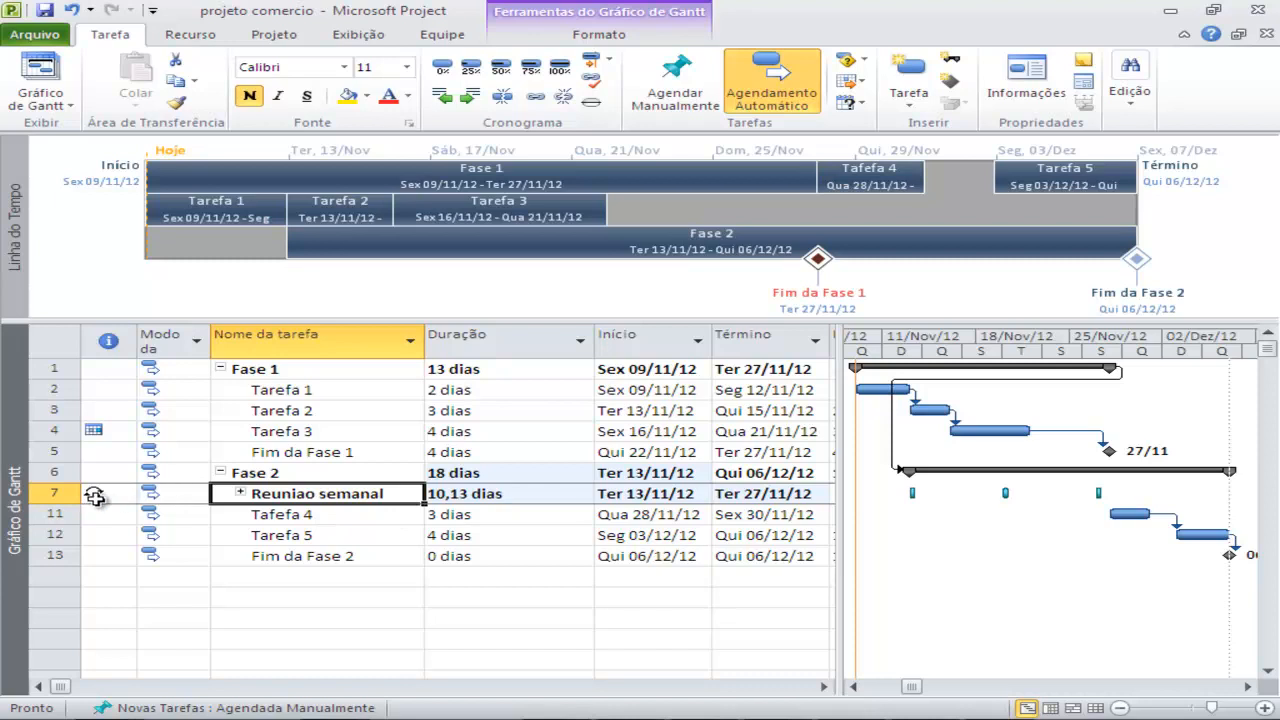
Expand Reuniao semanal and examine its individual occurrences, their start dates, and their bars on the Gantt chart.
{"action": "mouse_move", "coordinate": [92, 497]}
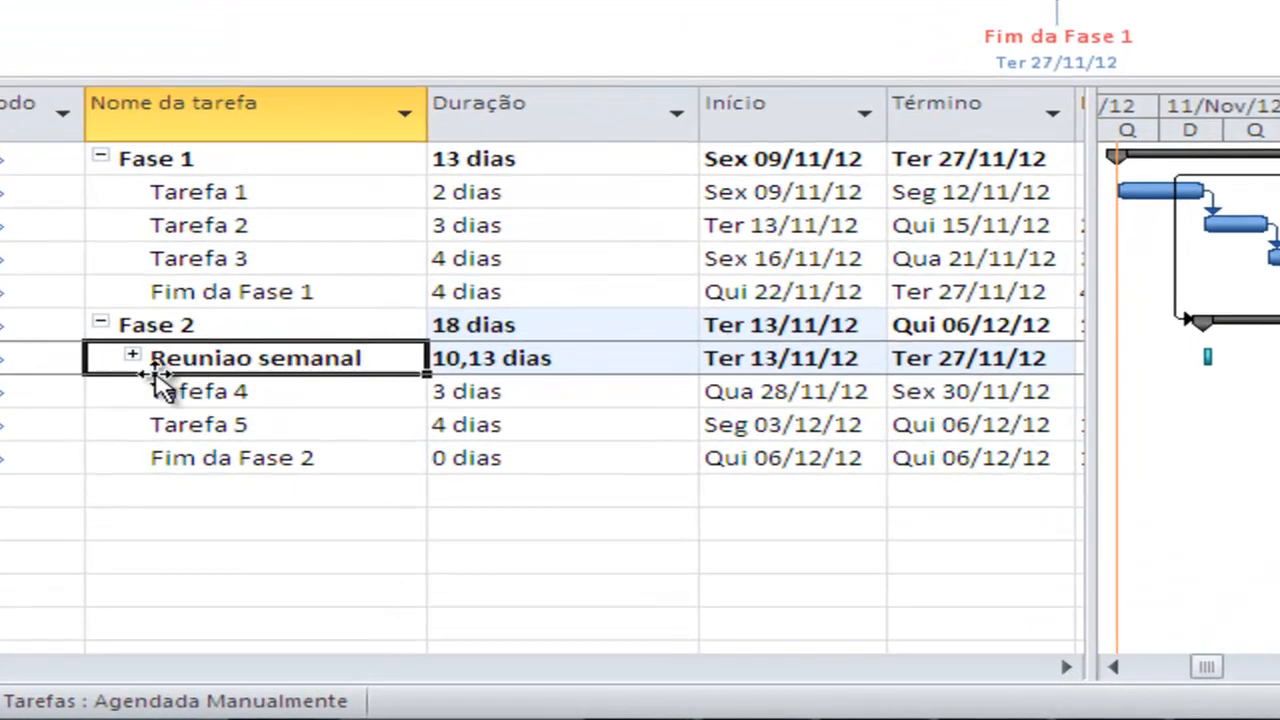
{"action": "left_click", "coordinate": [132, 356]}
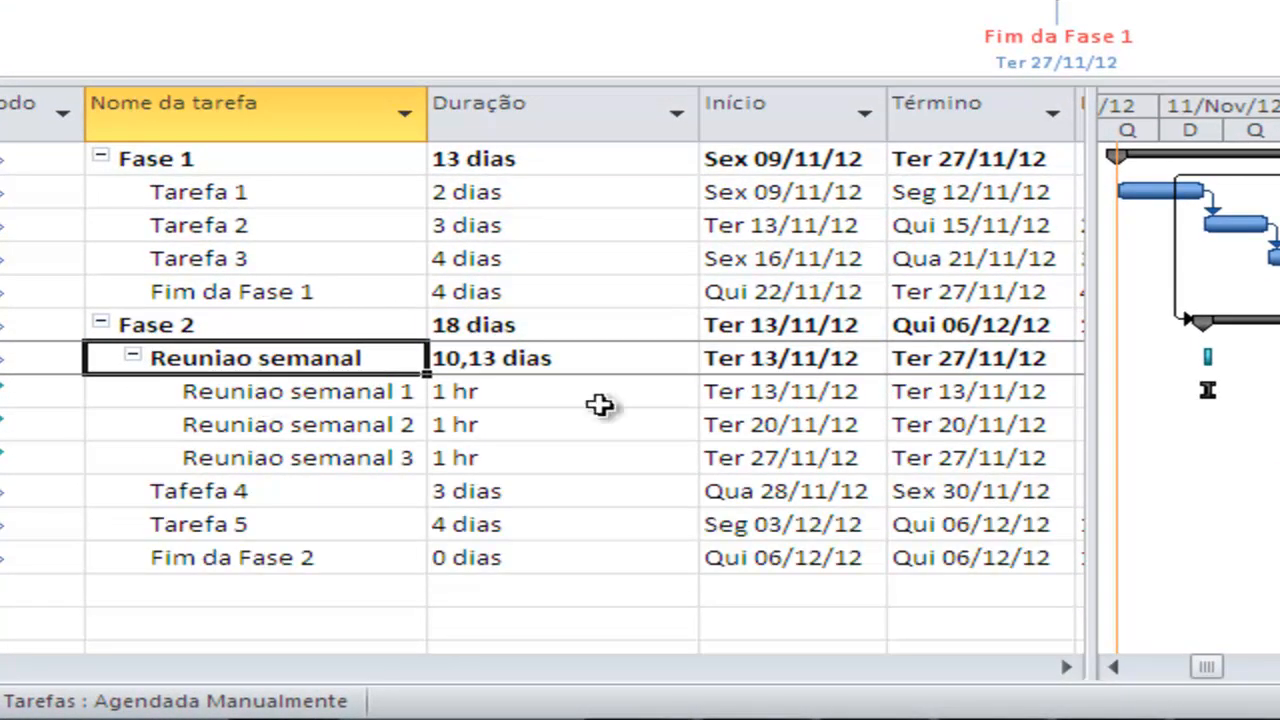
{"action": "left_click", "coordinate": [397, 393]}
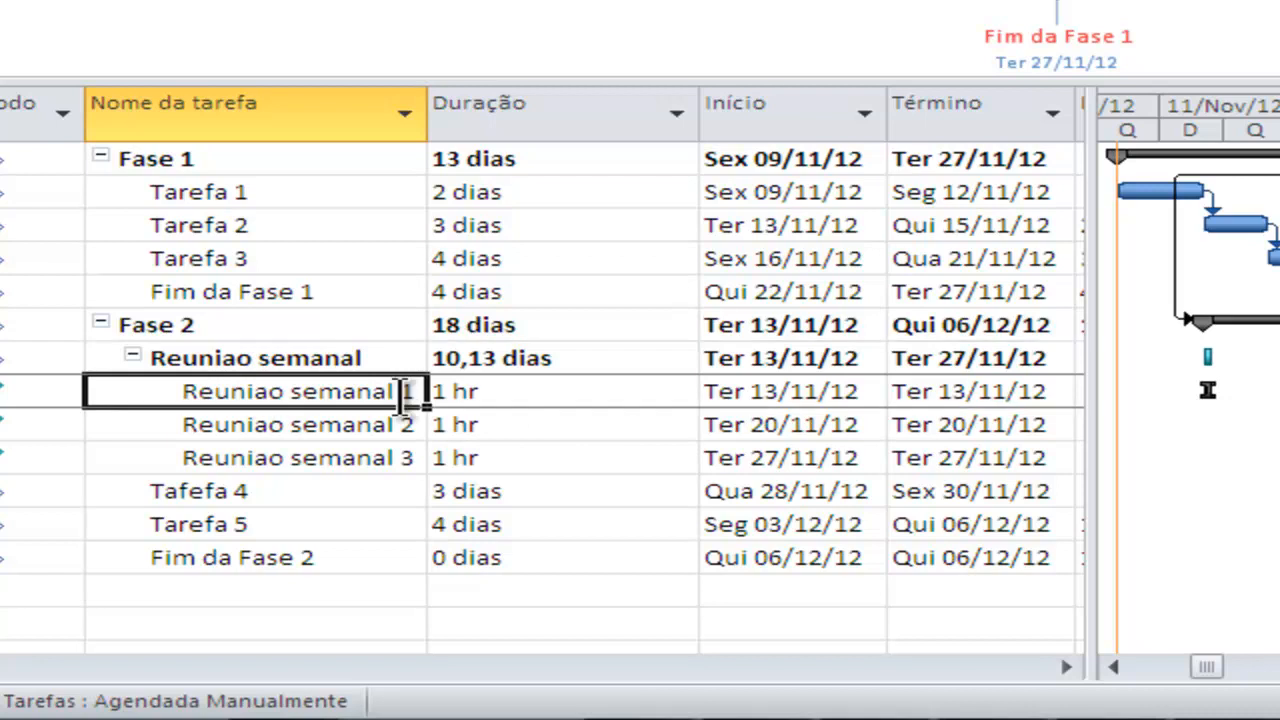
{"action": "left_click", "coordinate": [443, 424]}
{"action": "left_click", "coordinate": [421, 456]}
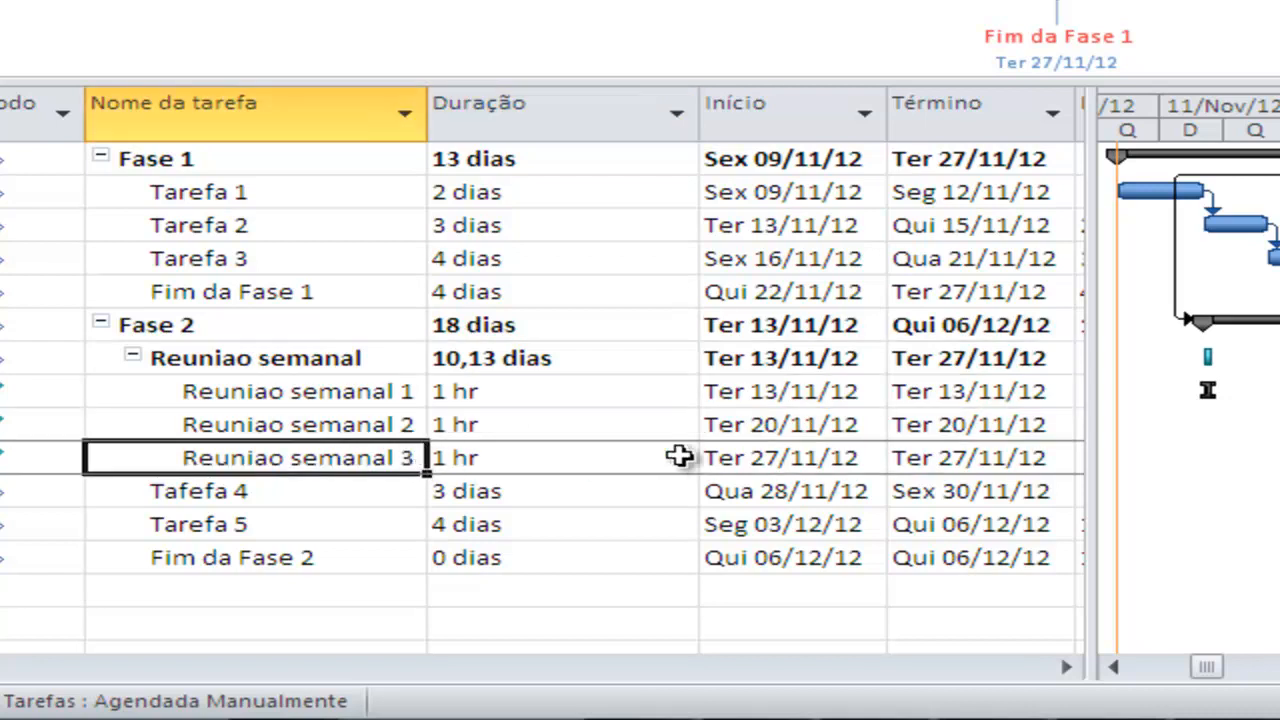
{"action": "left_click", "coordinate": [765, 393]}
{"action": "left_click", "coordinate": [780, 424]}
{"action": "left_click", "coordinate": [795, 458]}
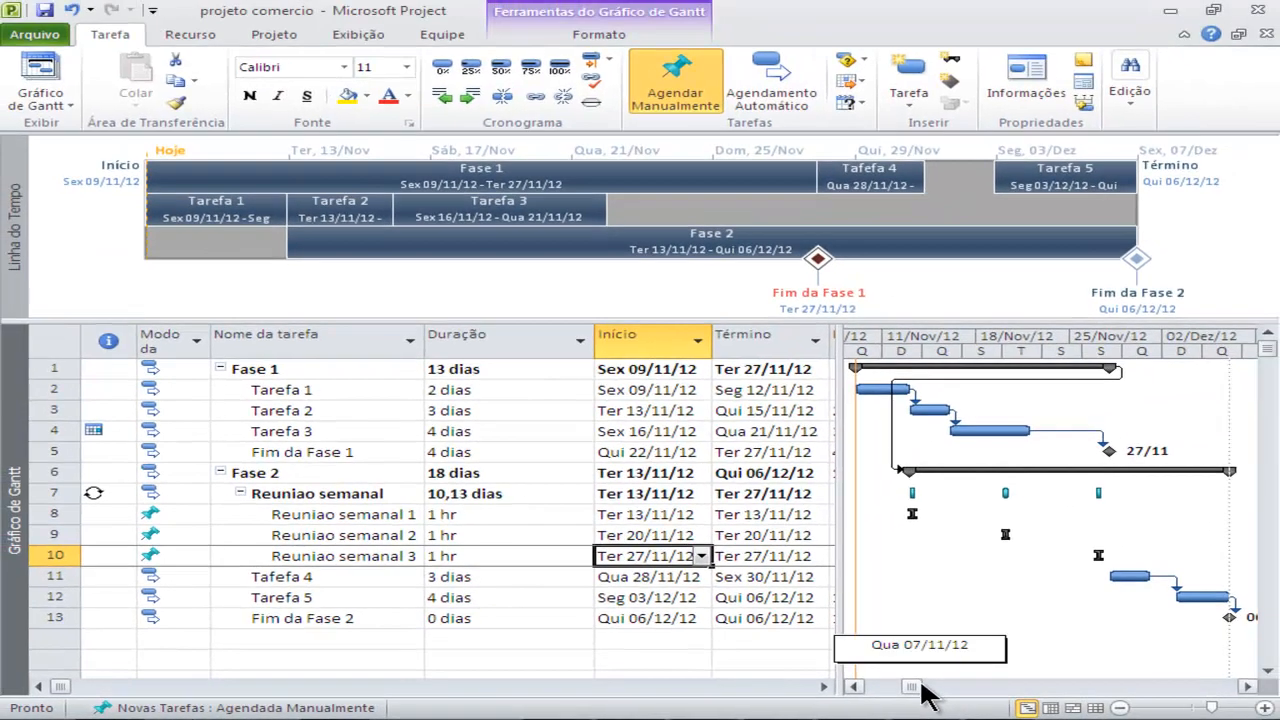
{"action": "left_click_drag", "start_coordinate": [921, 686], "coordinate": [946, 688]}
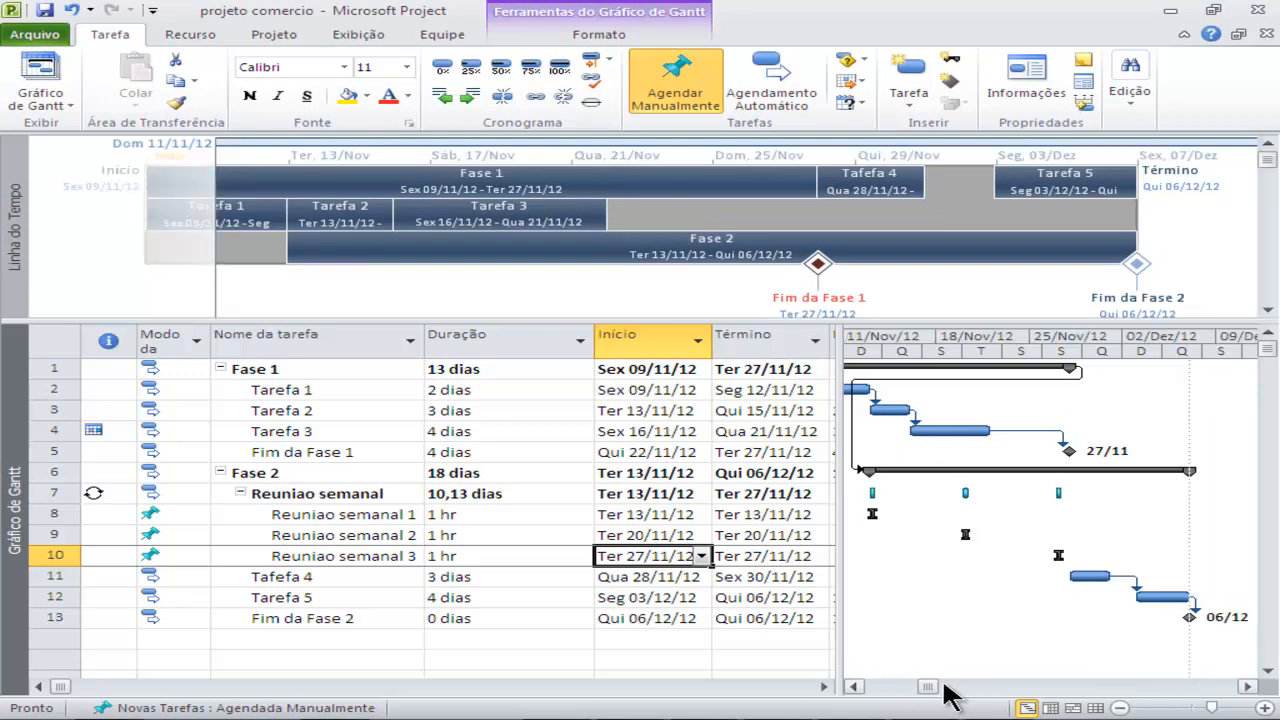
{"action": "left_click_drag", "start_coordinate": [928, 686], "coordinate": [903, 686]}
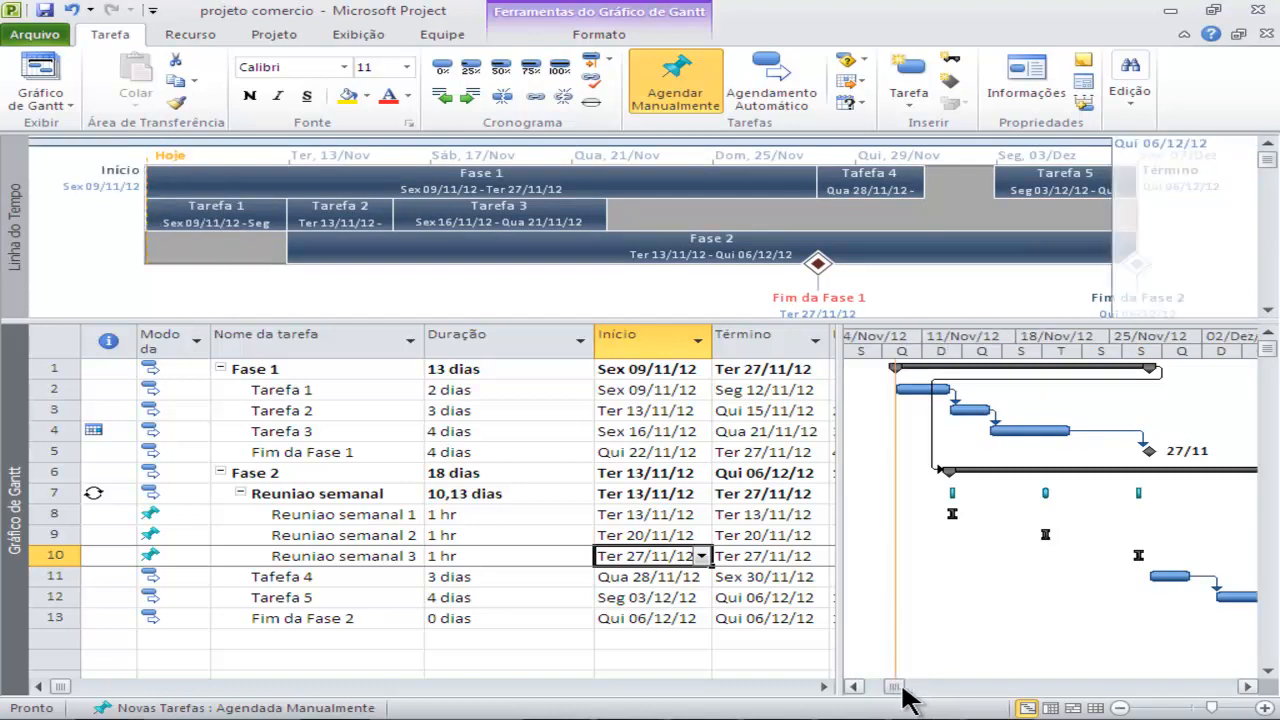